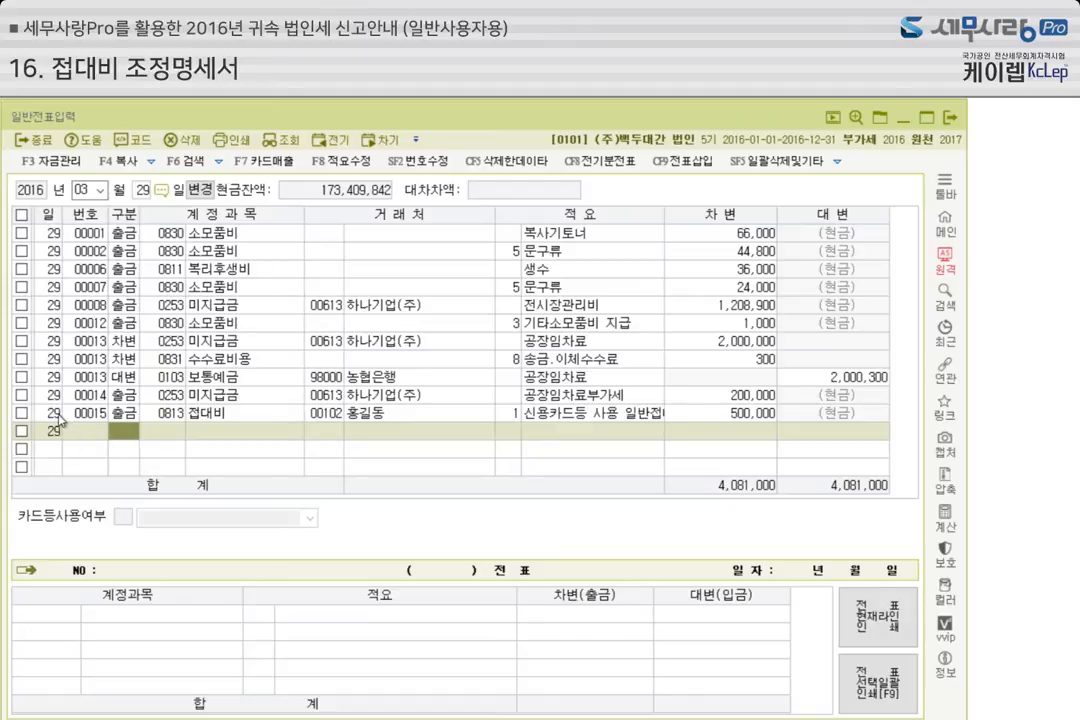
Examine the description and amount of the 접대비 entry in voucher 00015 dated March 29
{"action": "left_click", "coordinate": [54, 419]}
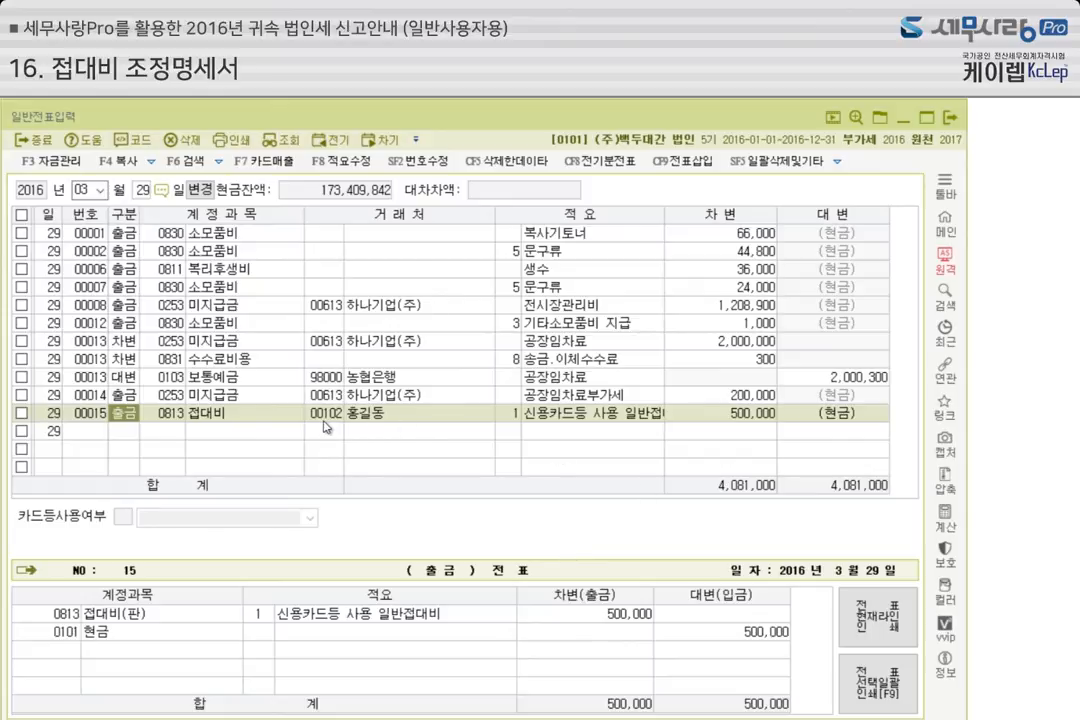
{"action": "left_click", "coordinate": [569, 423]}
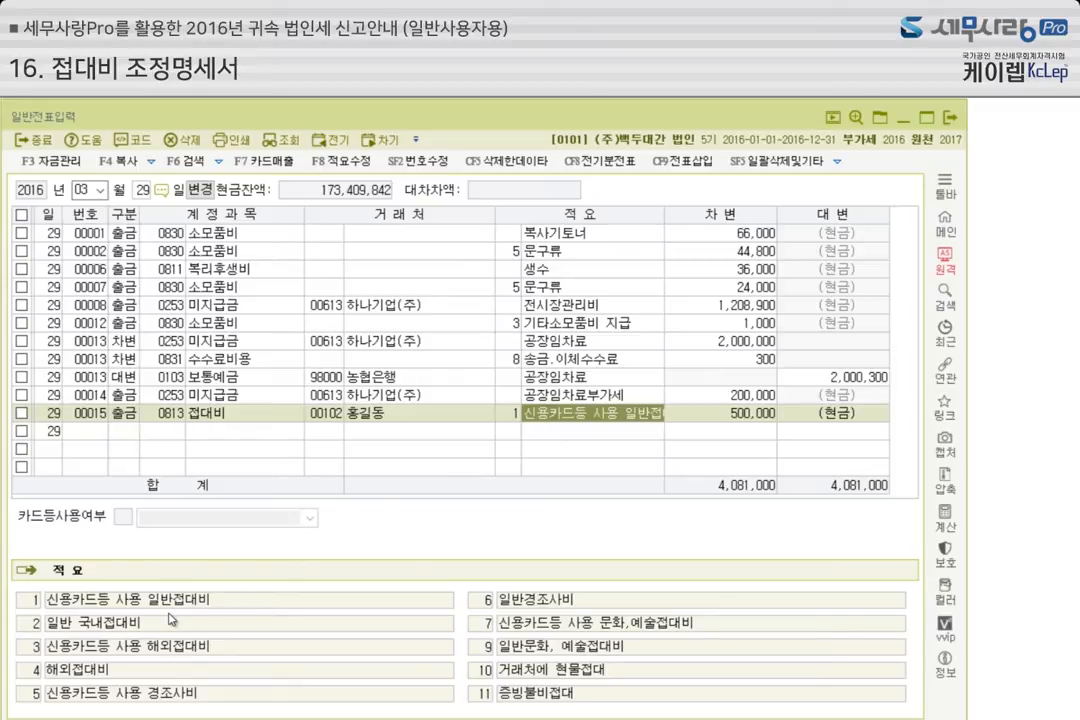
{"action": "key", "text": "Return"}
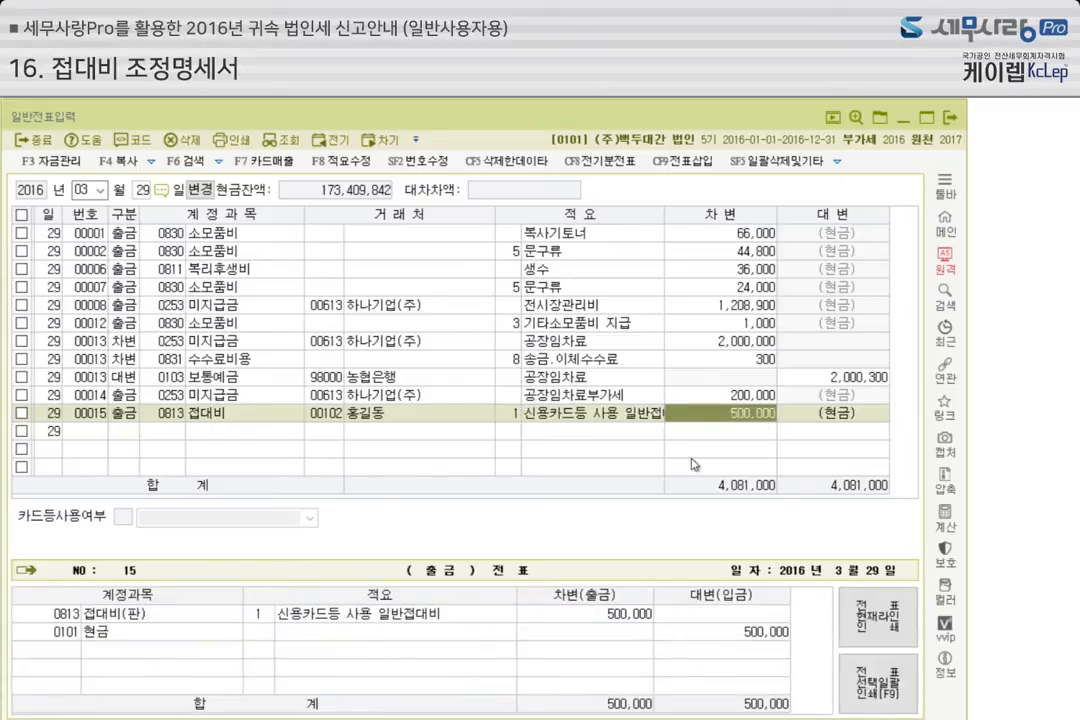
{"action": "key", "text": "Return"}
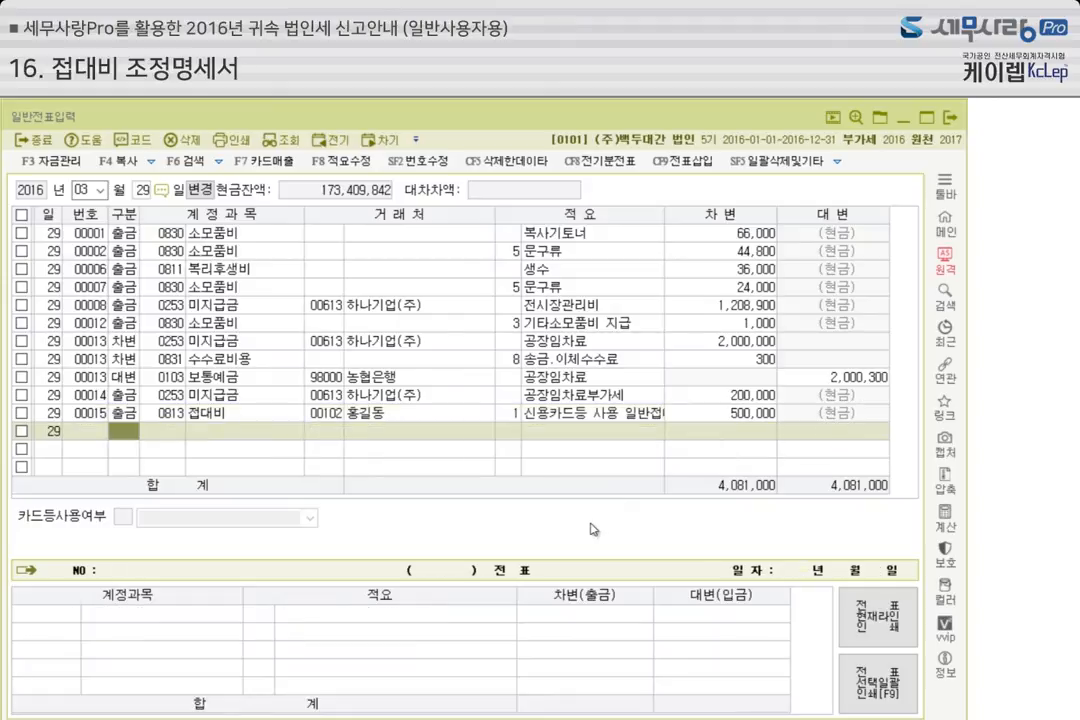
{"action": "left_click", "coordinate": [577, 420]}
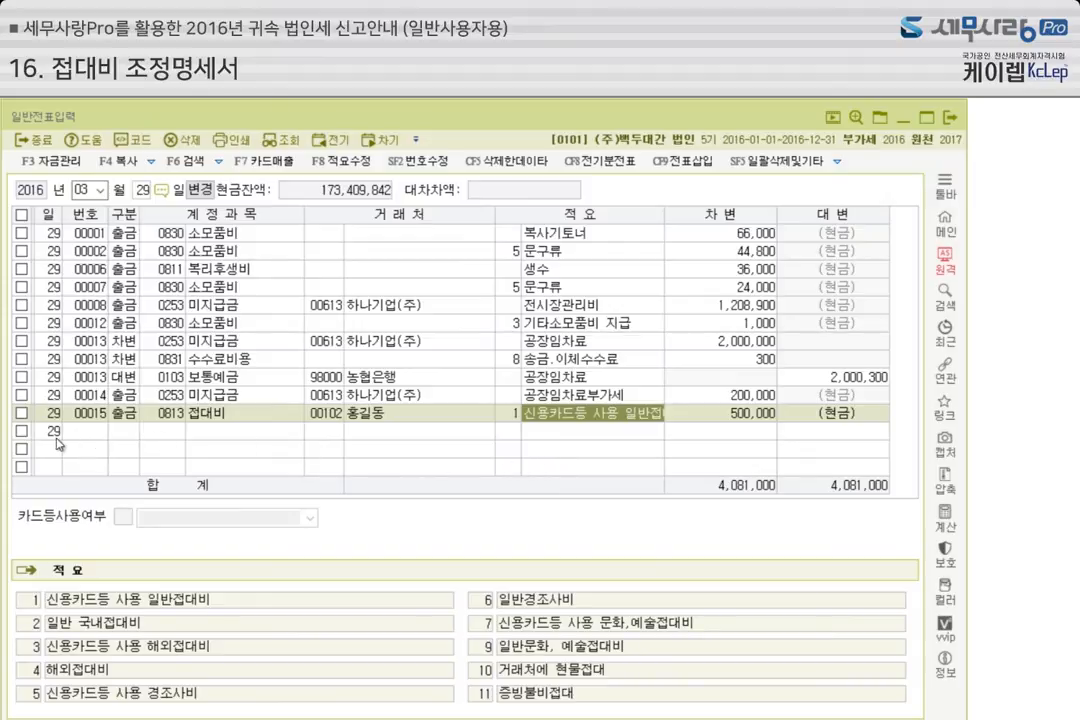
Start a new 출금 entry for the 29th with account 0813 접대비 and the same partner as the entry above
{"action": "left_click", "coordinate": [120, 435]}
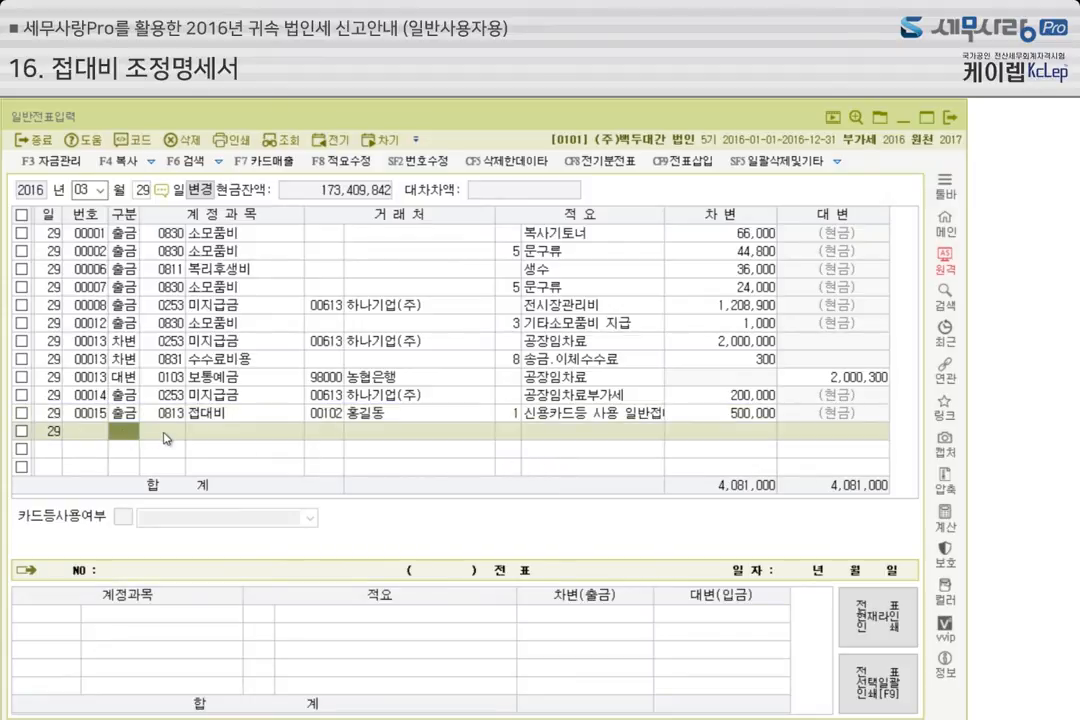
{"action": "type", "text": "1"}
{"action": "key", "text": "Return"}
{"action": "type", "text": "0813"}
{"action": "key", "text": "Return"}
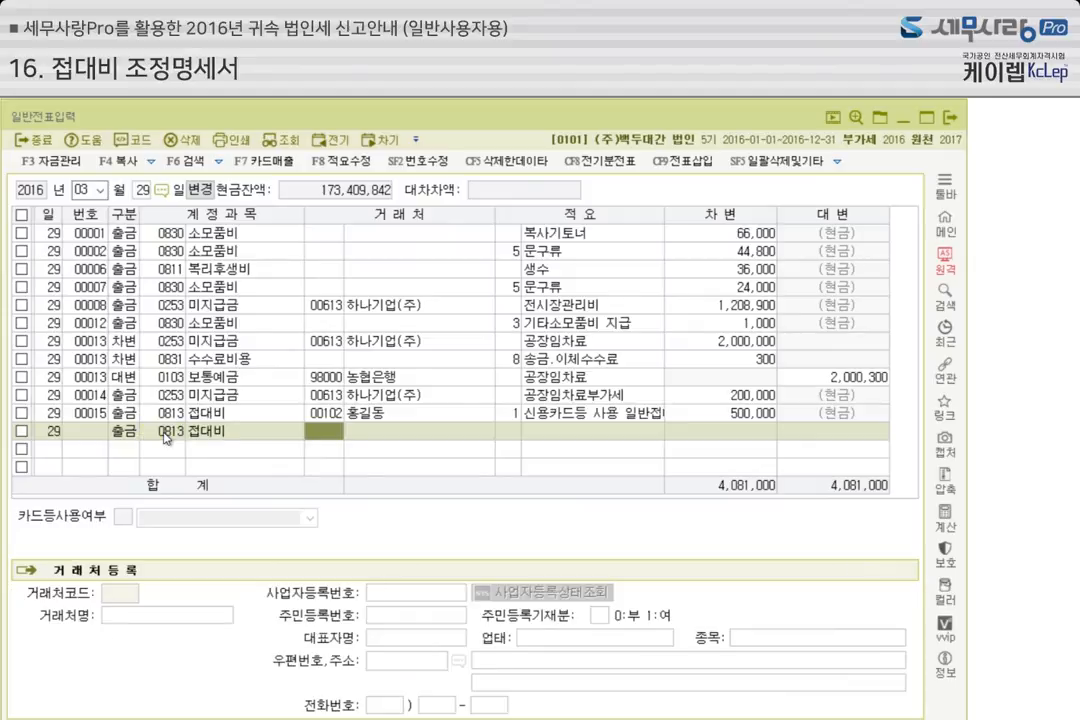
{"action": "key", "text": "plus"}
{"action": "key", "text": "Return"}
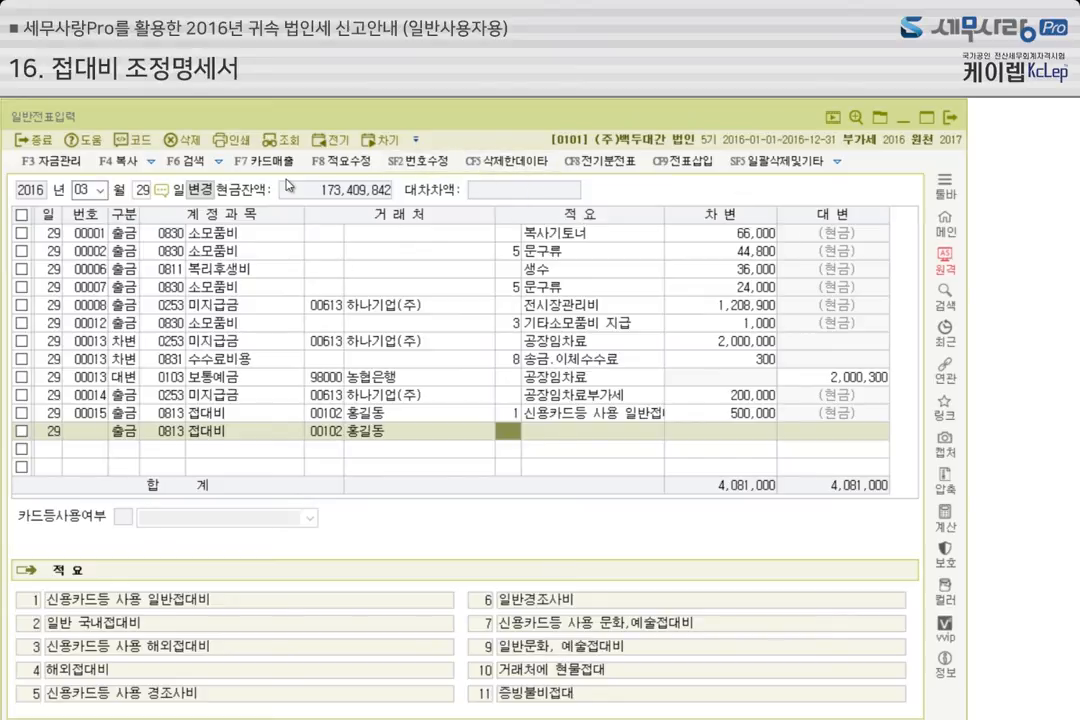
Assign description 13 농어민 지출접대비 from the editable descriptions to the new entry and enter an amount of 1,350,000
{"action": "left_click", "coordinate": [344, 161]}
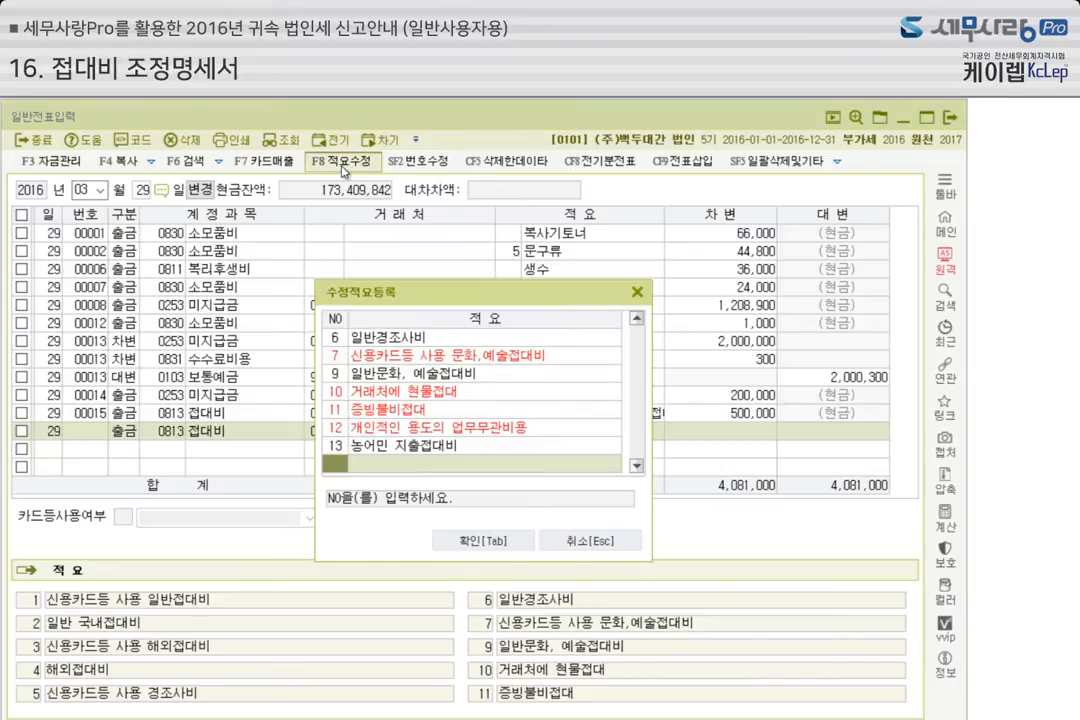
{"action": "left_click", "coordinate": [342, 449]}
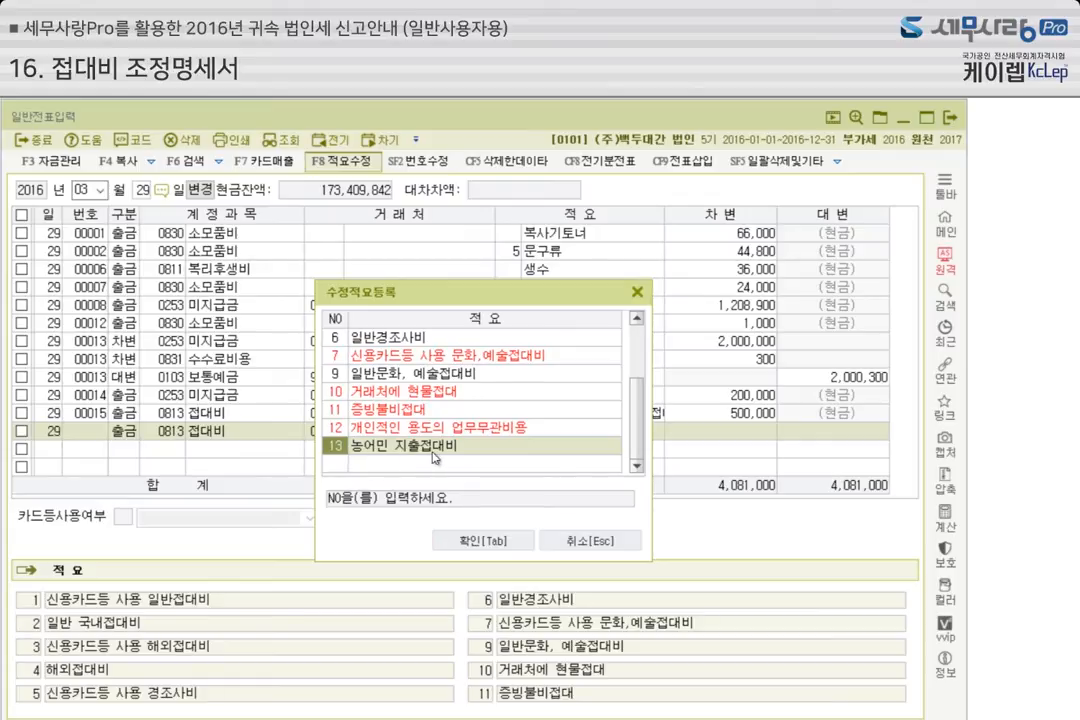
{"action": "left_click", "coordinate": [497, 535]}
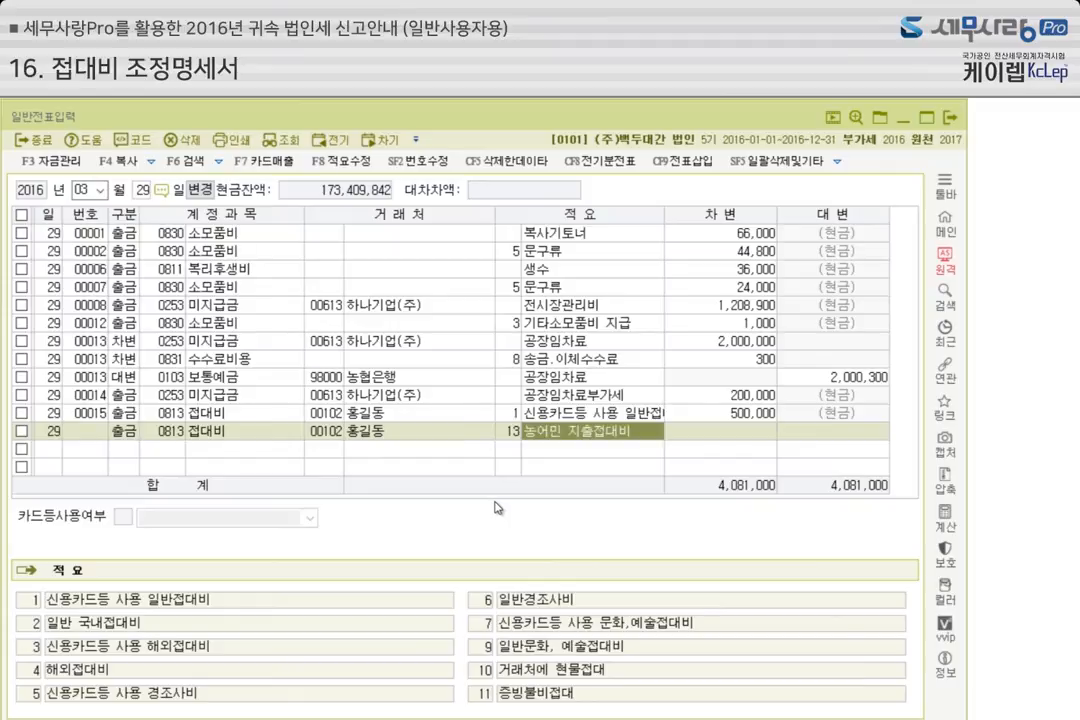
{"action": "key", "text": "Return"}
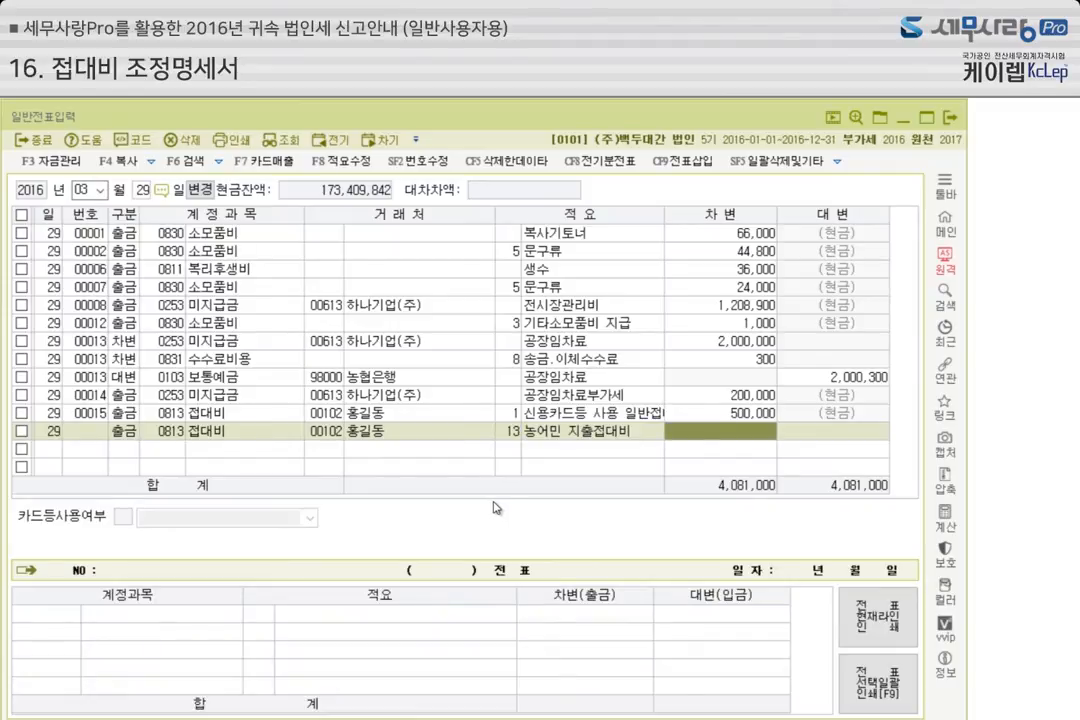
{"action": "type", "text": "1350000"}
{"action": "key", "text": "Return"}
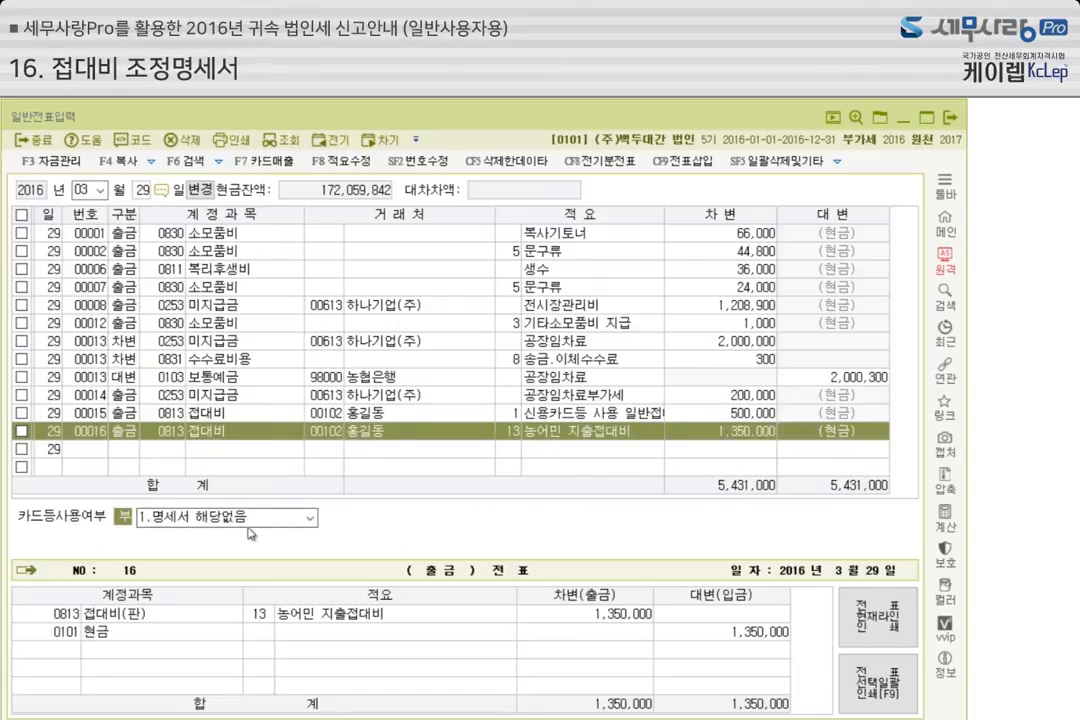
Set the new entry's 카드등사용여부 to 3.명세서 제출제외대상내역 with exclusion reason 33. 송금명세서제출분
{"action": "left_click", "coordinate": [311, 518]}
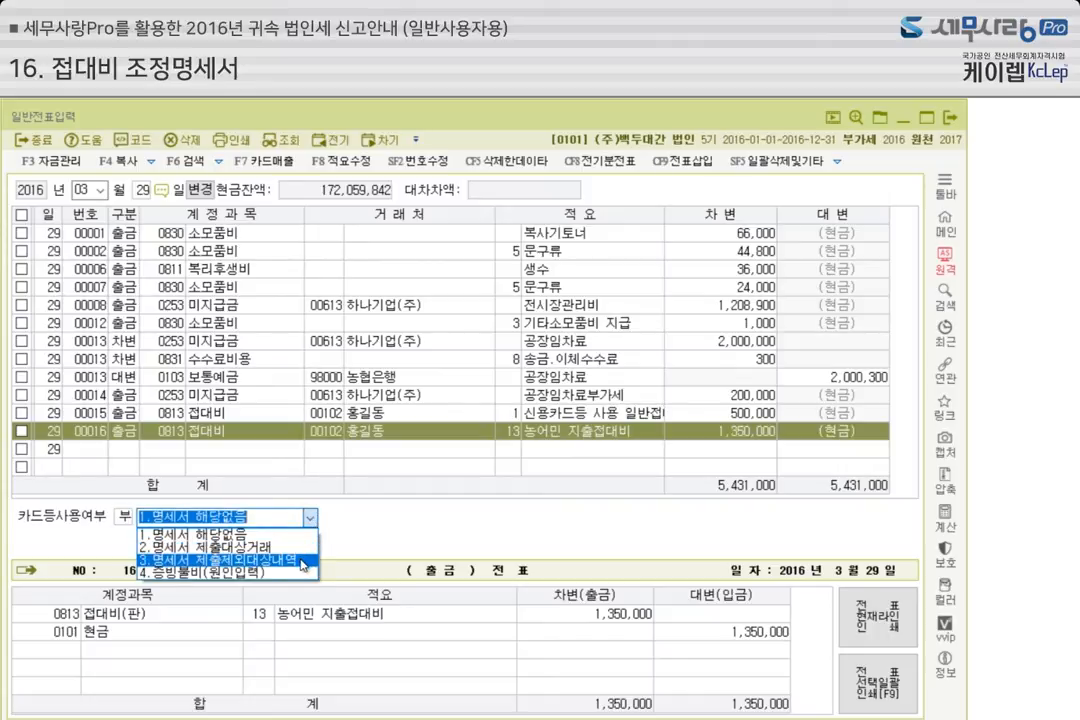
{"action": "left_click", "coordinate": [303, 564]}
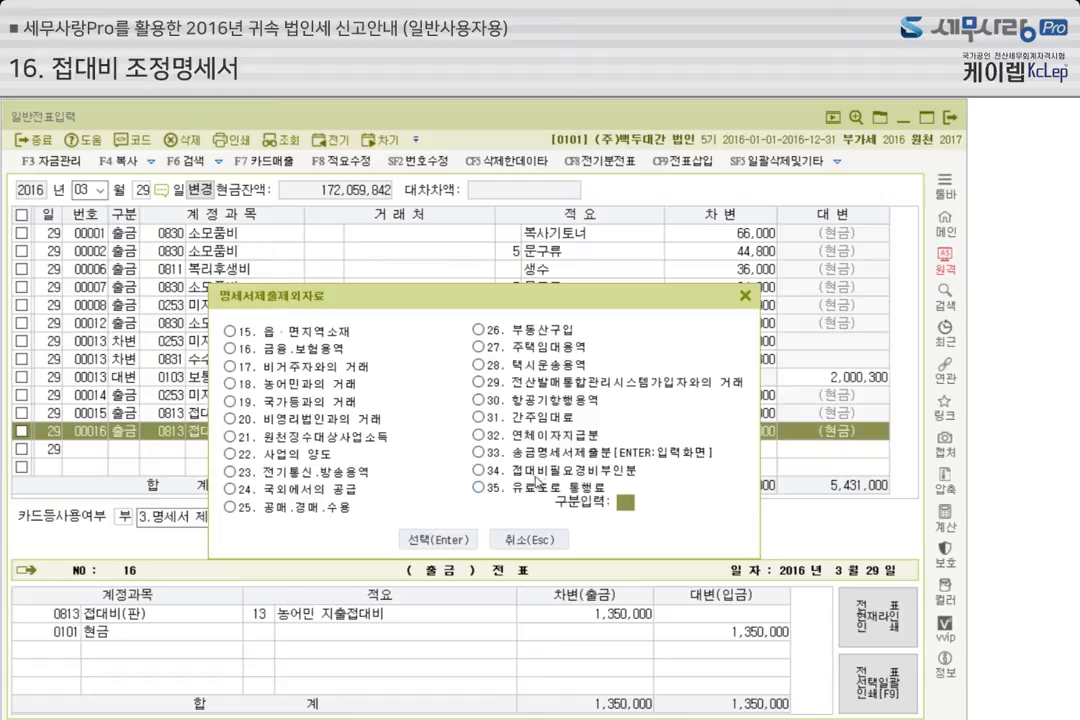
{"action": "left_click", "coordinate": [463, 546]}
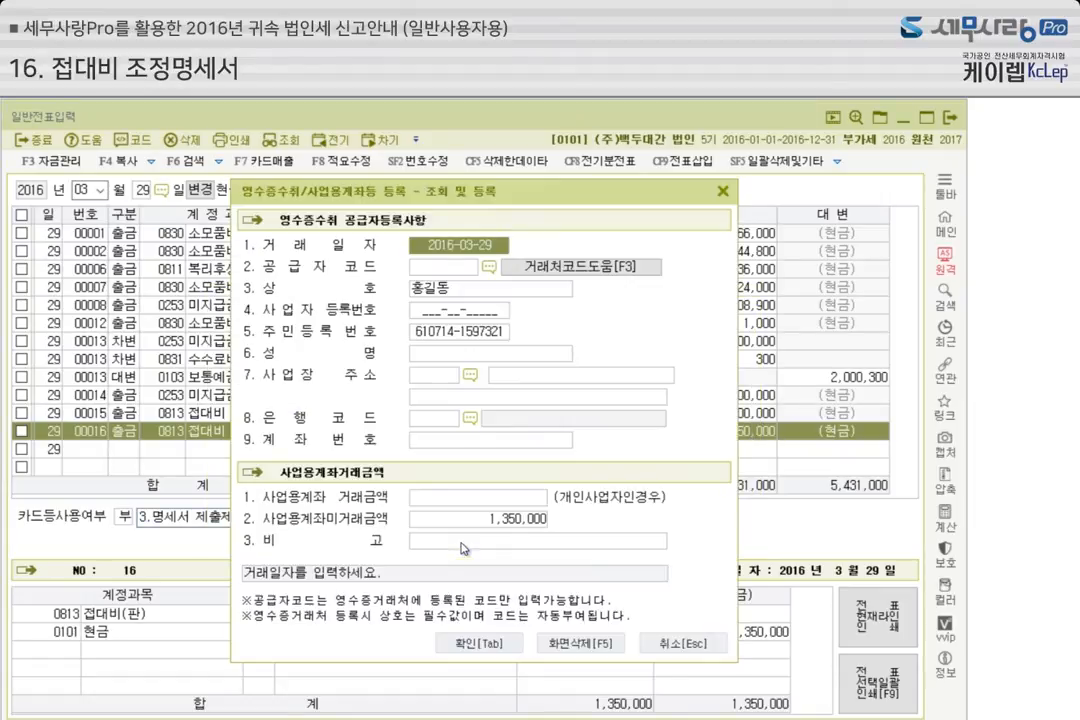
In the receipt registration, choose bank 003 기업은행, enter the supplier's bank account number, and confirm the registration
{"action": "left_click", "coordinate": [469, 418]}
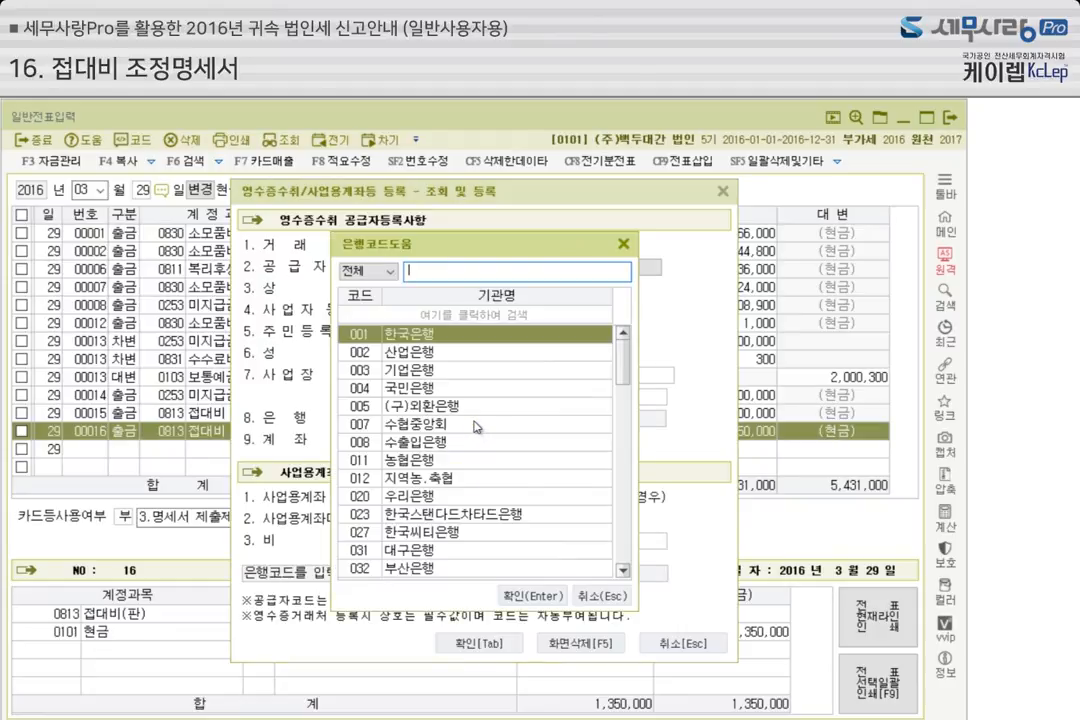
{"action": "left_click", "coordinate": [428, 370]}
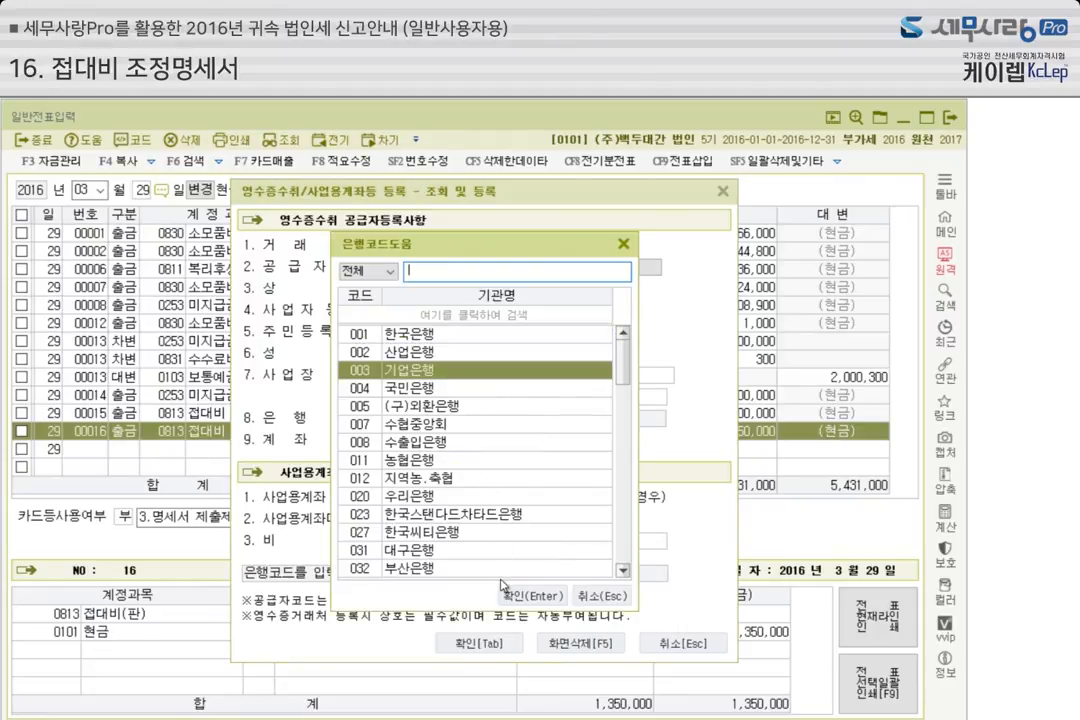
{"action": "left_click", "coordinate": [530, 595]}
{"action": "type", "text": "120"}
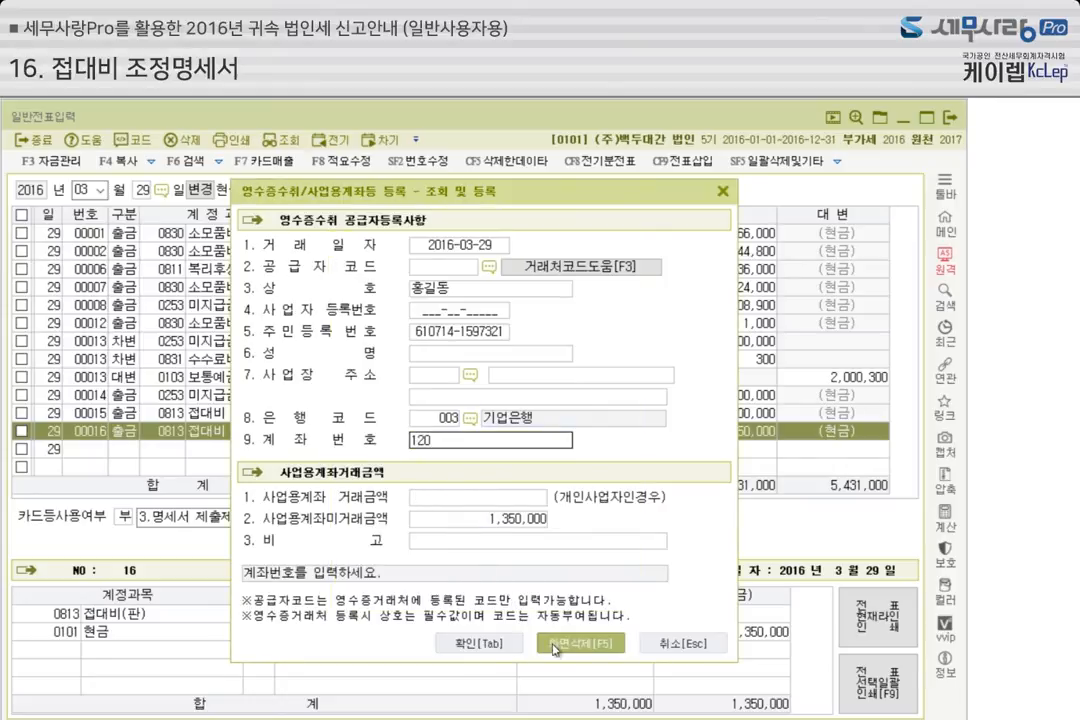
{"action": "left_click", "coordinate": [482, 643]}
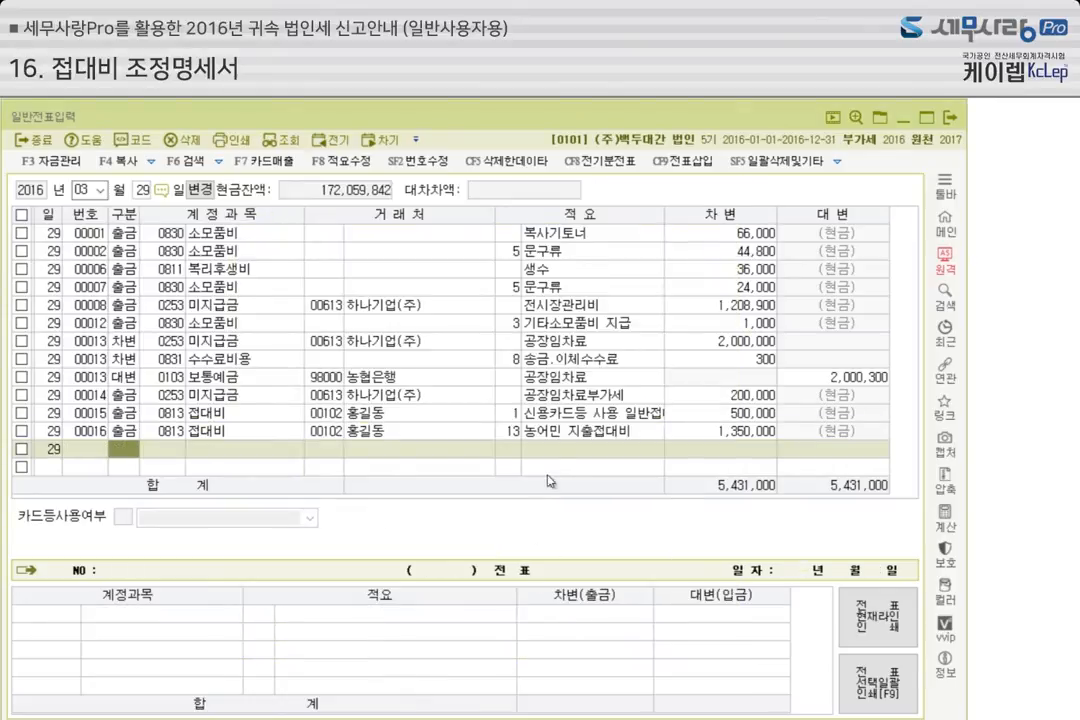
Open the 접대비조정명세서 from the corporate tax adjustment (법인조정) forms and place its window in full view
{"action": "left_click", "coordinate": [586, 437]}
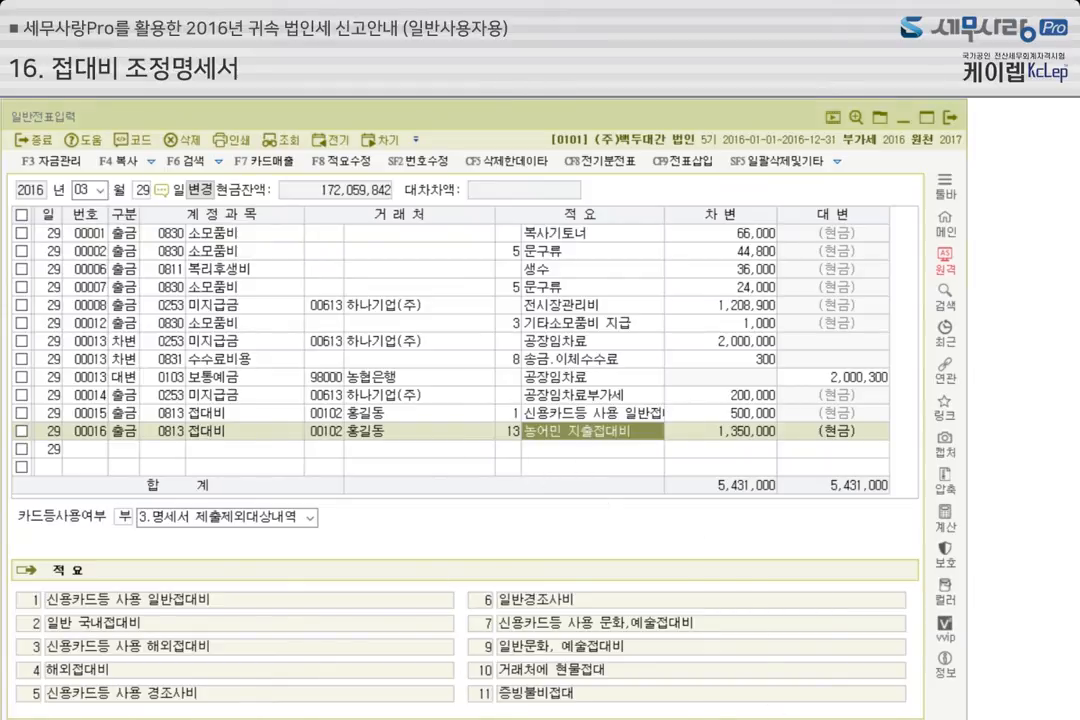
{"action": "key", "text": "Escape"}
{"action": "left_click", "coordinate": [263, 142]}
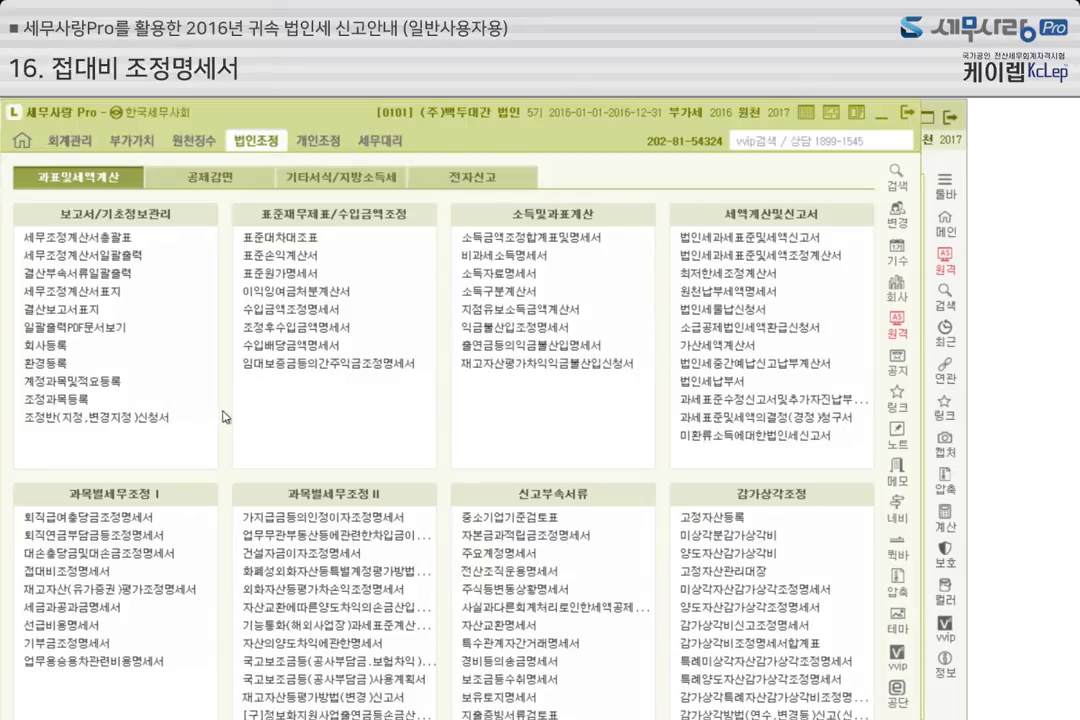
{"action": "left_click", "coordinate": [100, 574]}
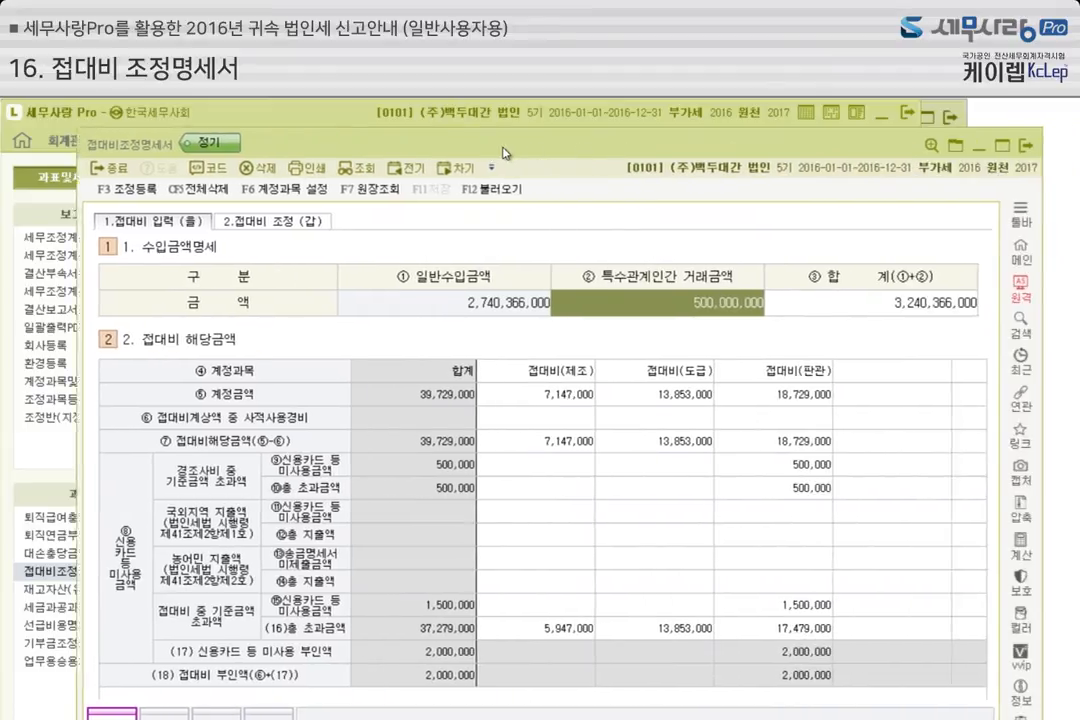
{"action": "left_click_drag", "start_coordinate": [505, 153], "coordinate": [453, 128]}
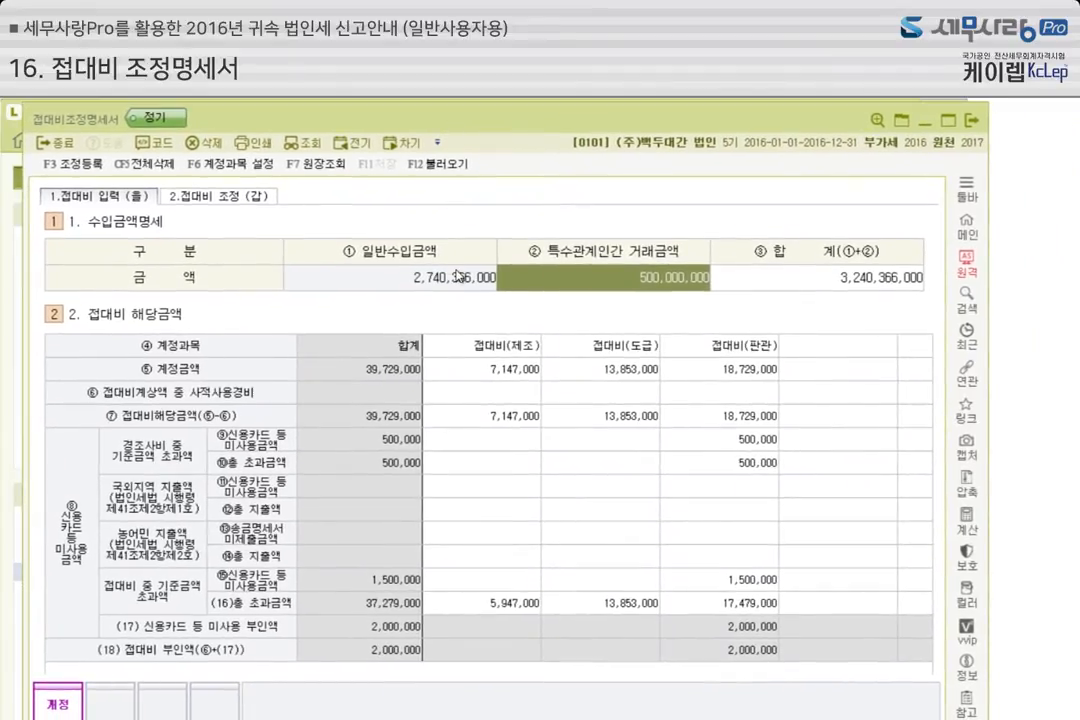
Confirm the 농어민 지출액 account and description settings, and reload the 접대비조정명세서 data, overwriting the existing data
{"action": "left_click", "coordinate": [243, 168]}
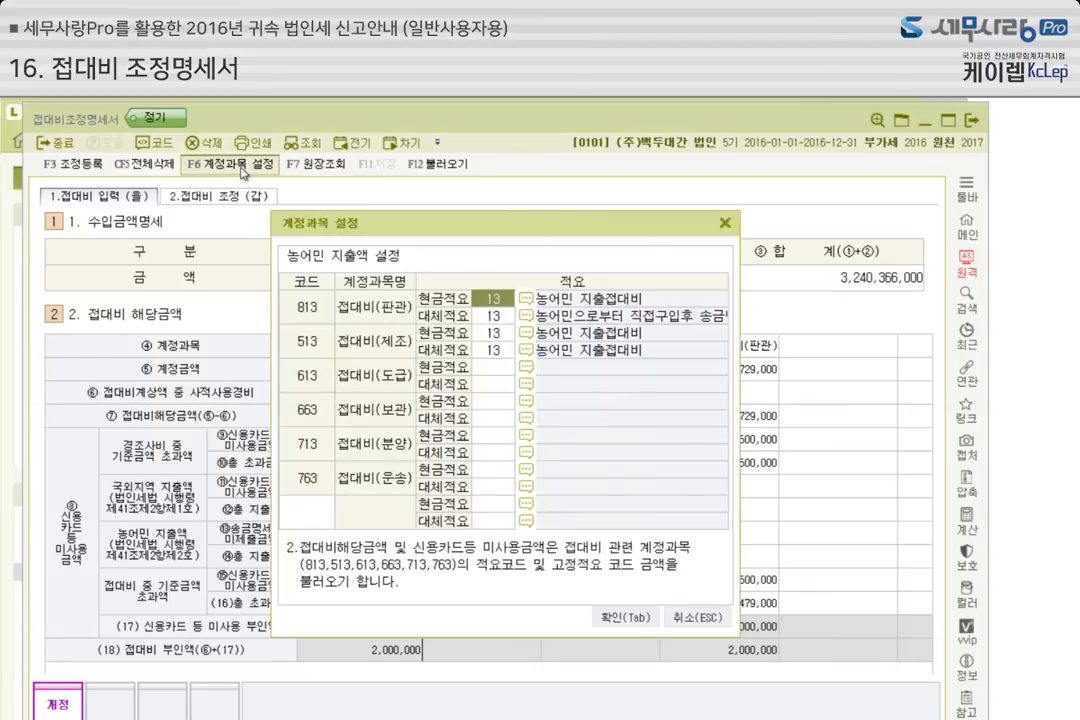
{"action": "left_click_drag", "start_coordinate": [449, 230], "coordinate": [447, 245]}
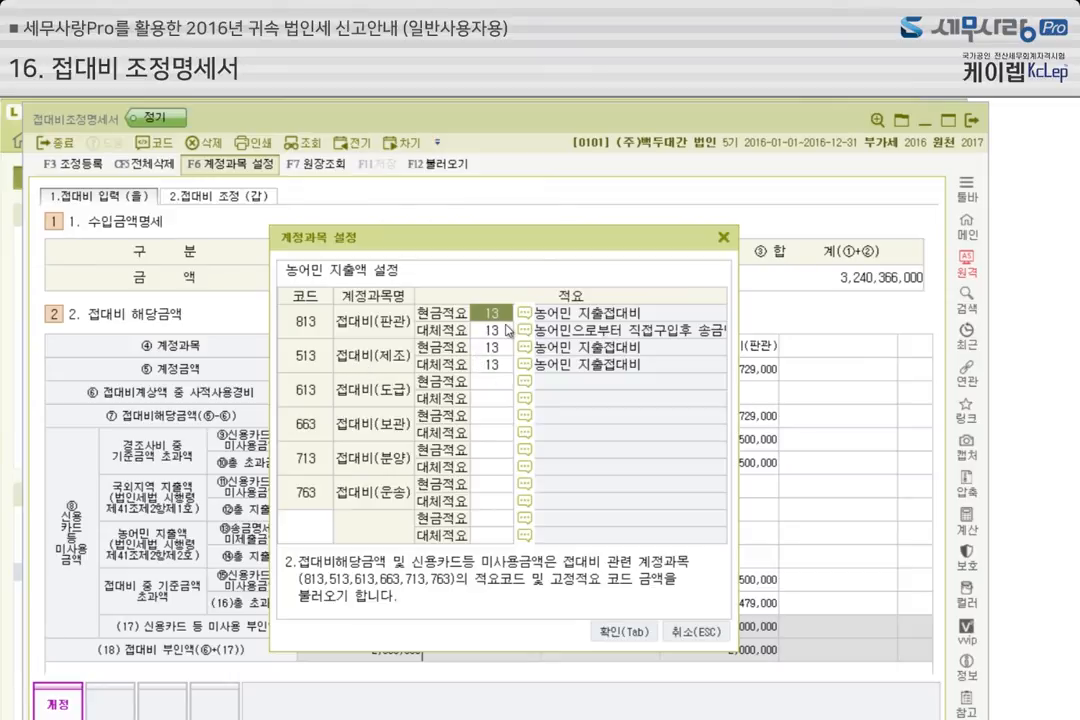
{"action": "left_click", "coordinate": [622, 631]}
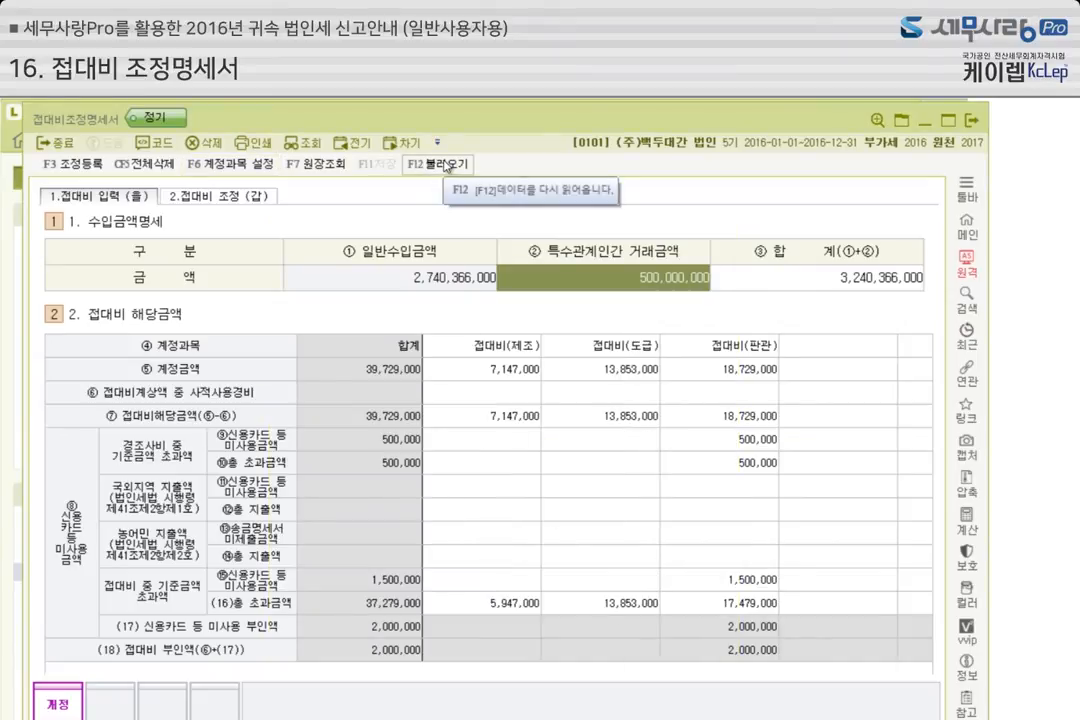
{"action": "left_click", "coordinate": [446, 166]}
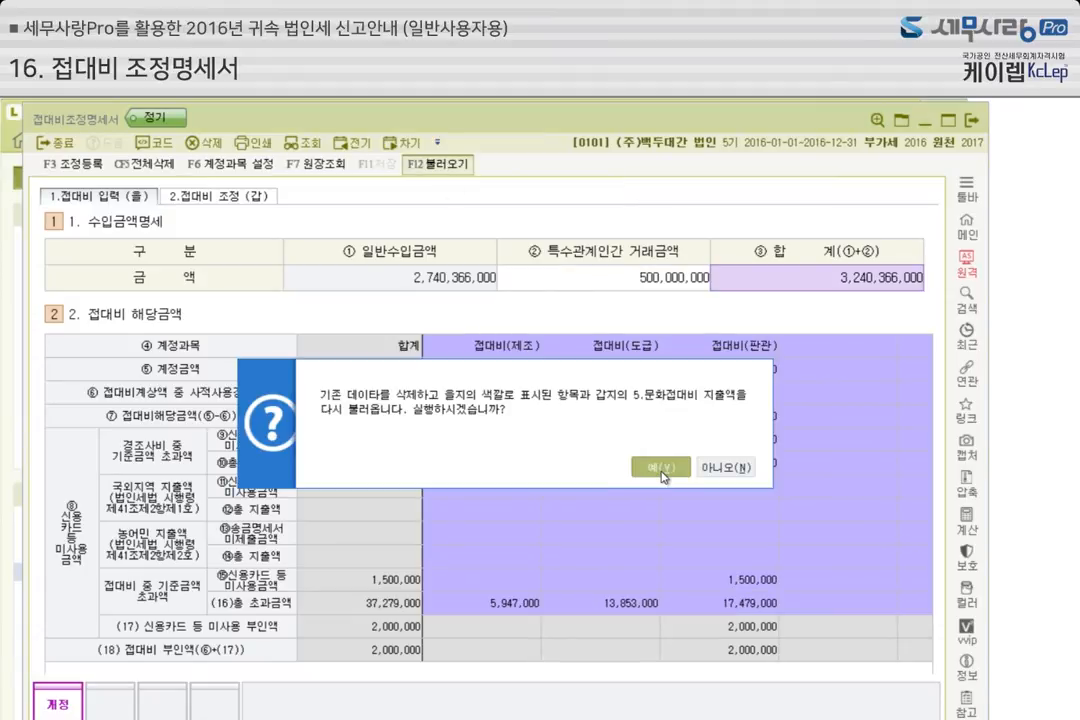
{"action": "left_click", "coordinate": [662, 476]}
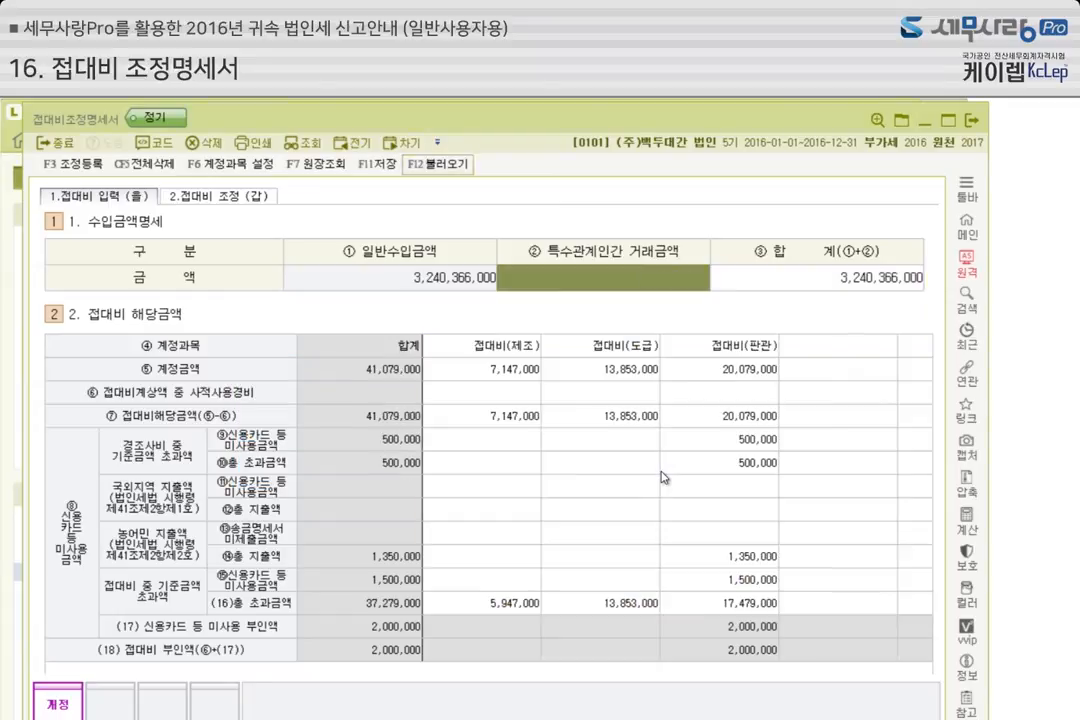
Examine the 접대비(판관) amounts for 농어민 지출액 총 지출액 and the 경조사비 rows exceeding the threshold
{"action": "left_click", "coordinate": [758, 563]}
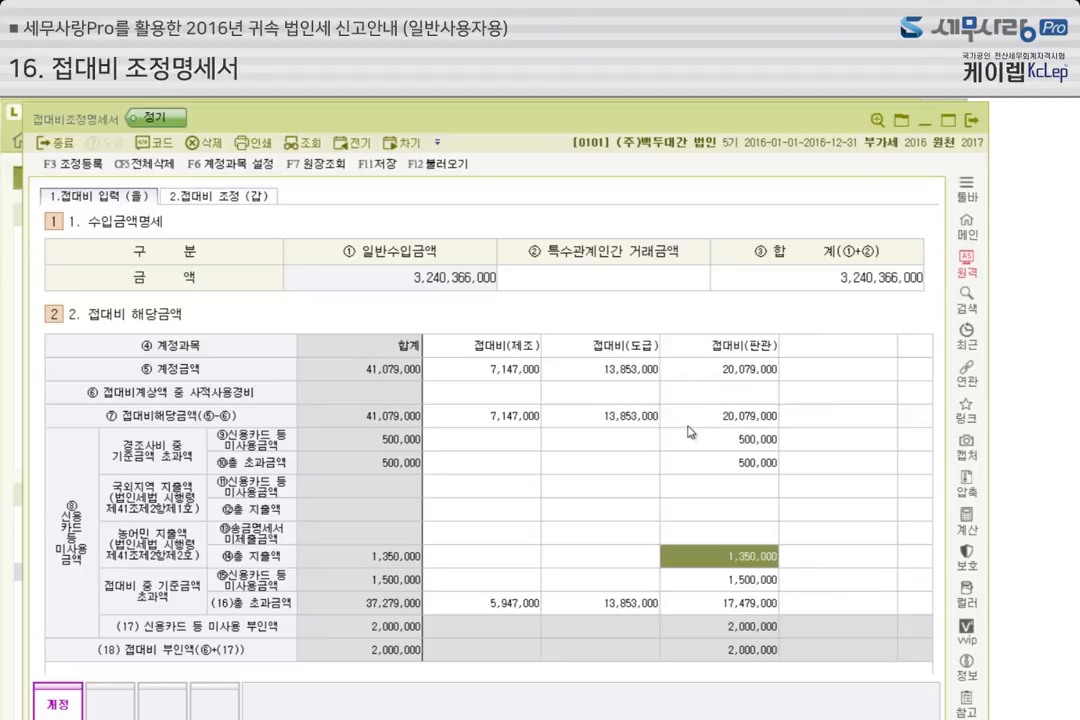
{"action": "left_click", "coordinate": [765, 465]}
{"action": "left_click", "coordinate": [762, 438]}
{"action": "left_click", "coordinate": [760, 470]}
{"action": "left_click", "coordinate": [765, 443]}
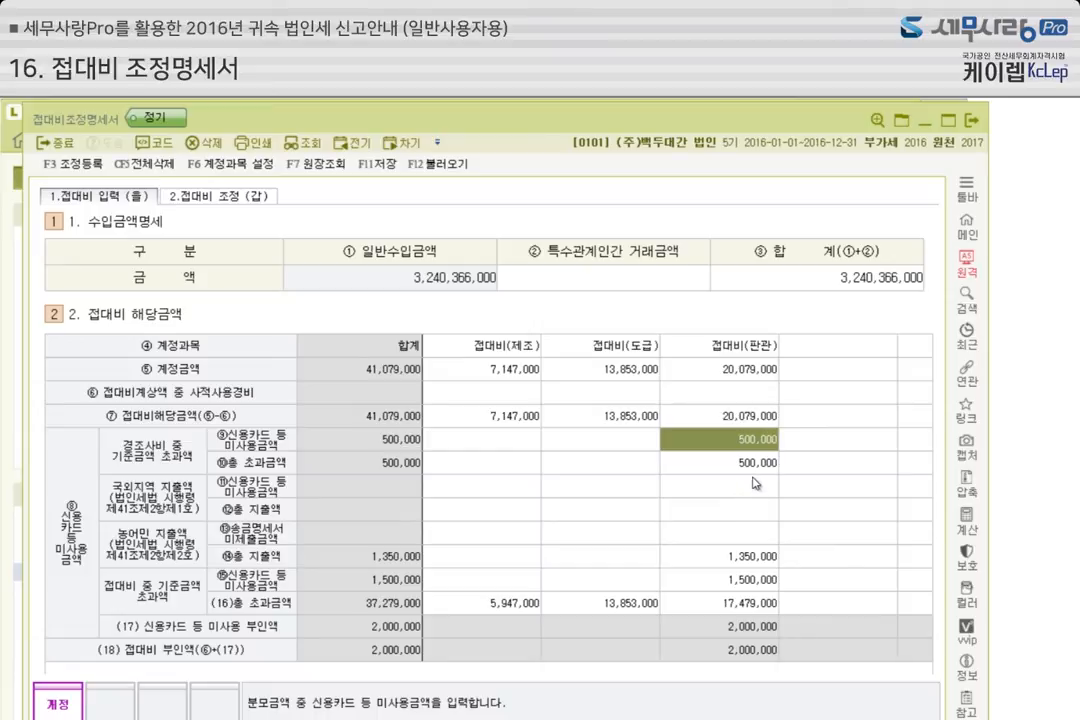
{"action": "left_click", "coordinate": [752, 558]}
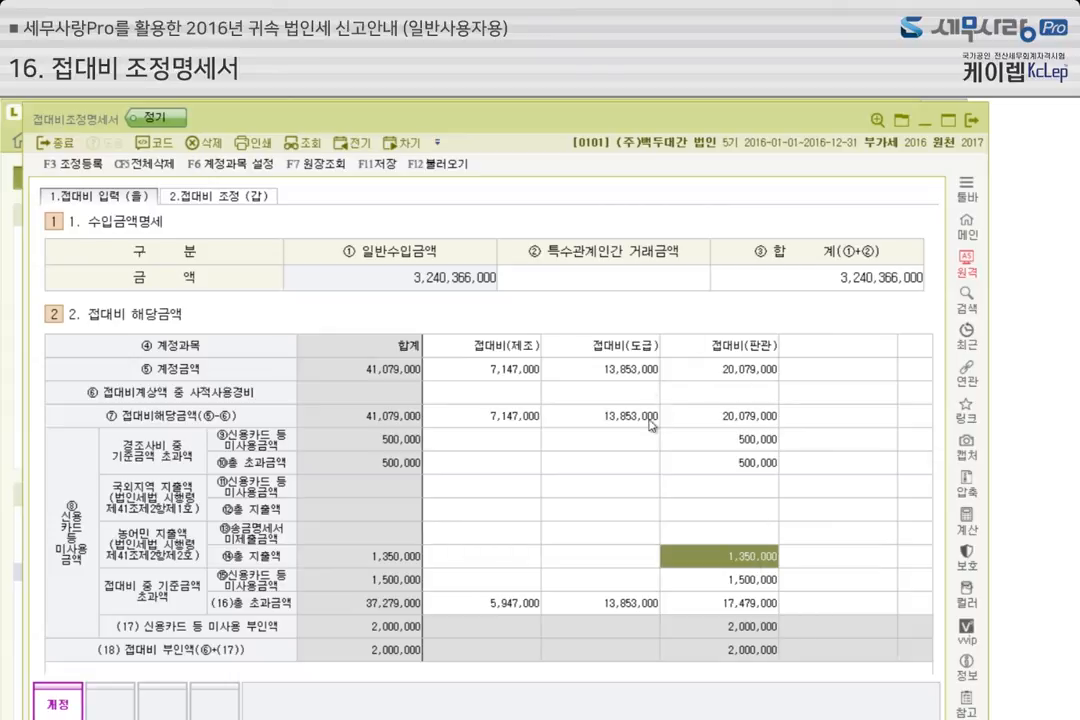
Return to 일반전표입력 under 회계관리 and delete the March 29 농어민 지출접대비 voucher no. 00016
{"action": "left_click_drag", "start_coordinate": [572, 124], "coordinate": [566, 149]}
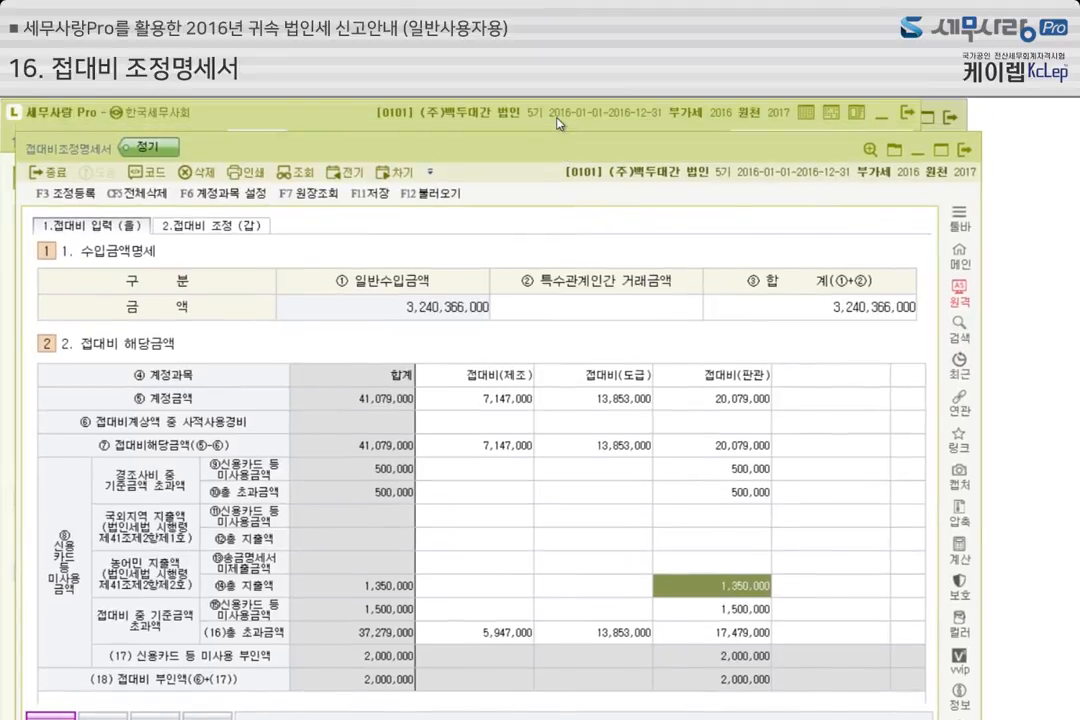
{"action": "left_click", "coordinate": [472, 106]}
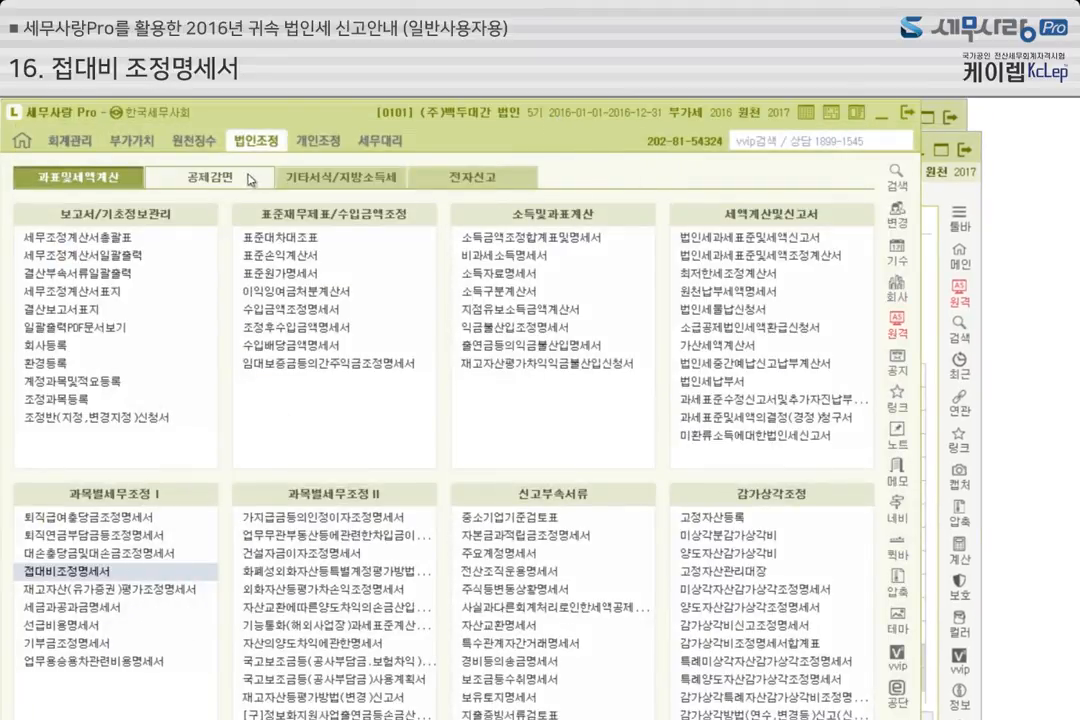
{"action": "left_click", "coordinate": [67, 146]}
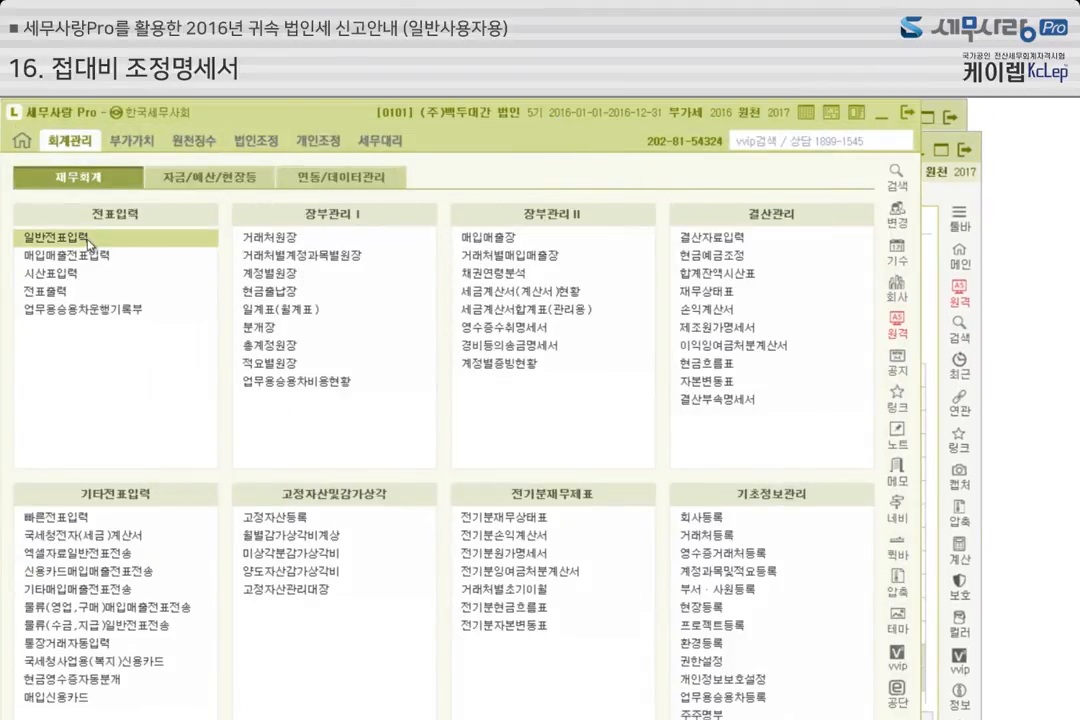
{"action": "left_click", "coordinate": [73, 200]}
{"action": "left_click", "coordinate": [21, 431]}
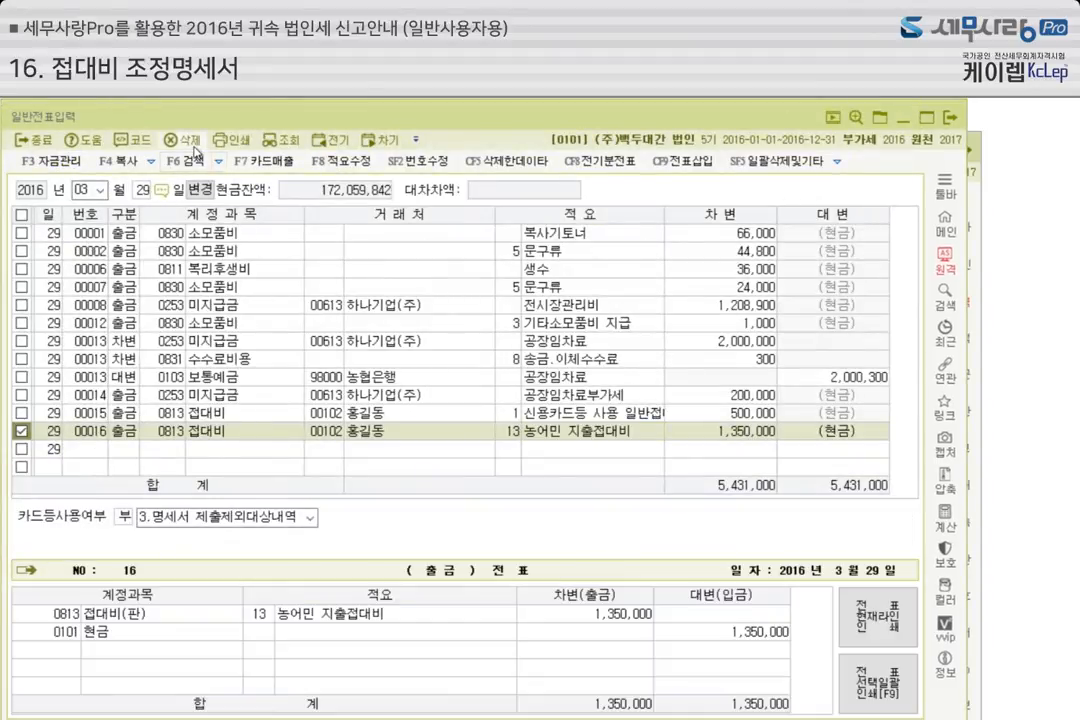
{"action": "left_click", "coordinate": [183, 140]}
{"action": "left_click", "coordinate": [516, 465]}
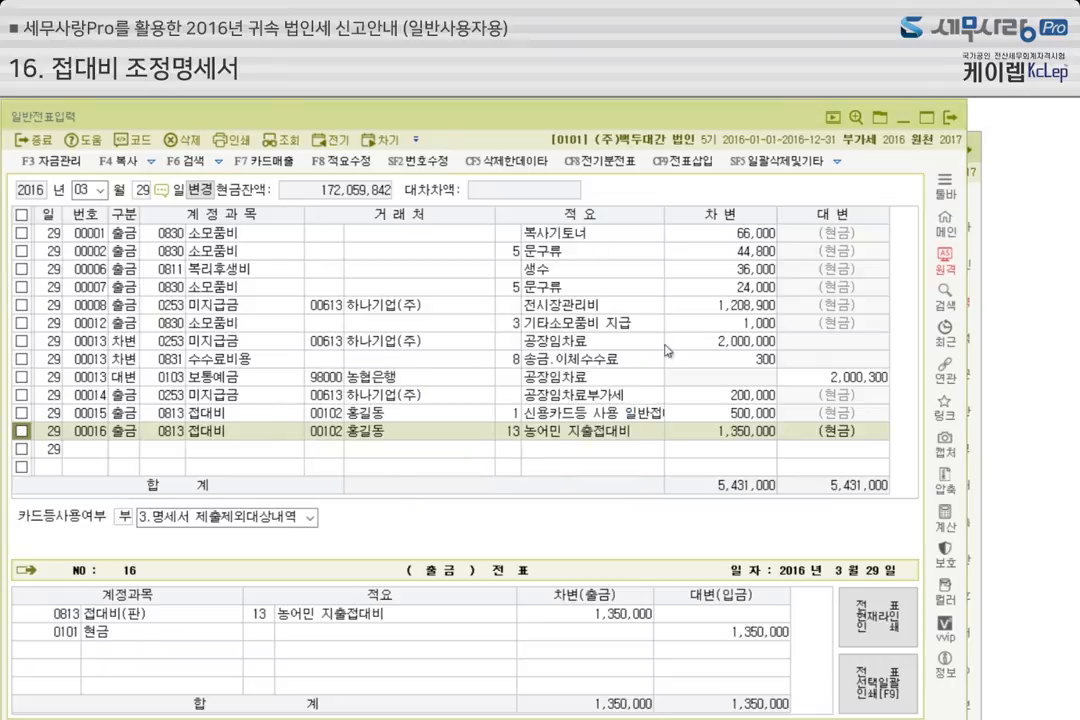
Go back to the 접대비조정명세서 and reload its data over the existing figures, then select the 접대비(판관) 신용카드 등 미사용금액 above the threshold
{"action": "left_click", "coordinate": [905, 121]}
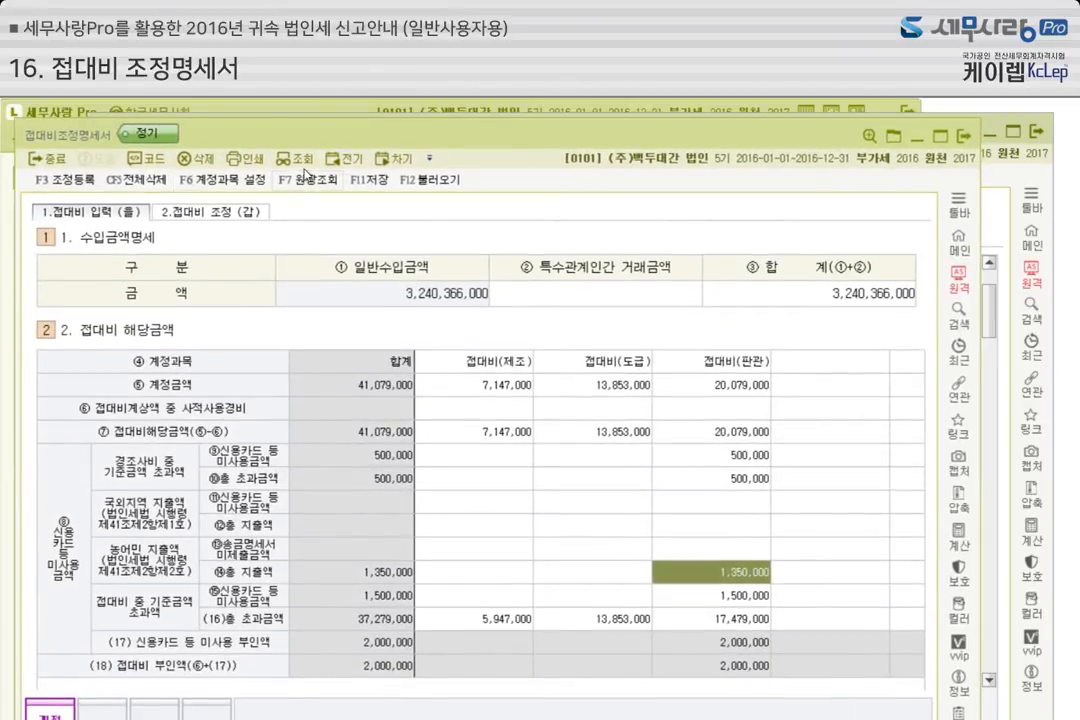
{"action": "left_click", "coordinate": [426, 185]}
{"action": "left_click", "coordinate": [660, 485]}
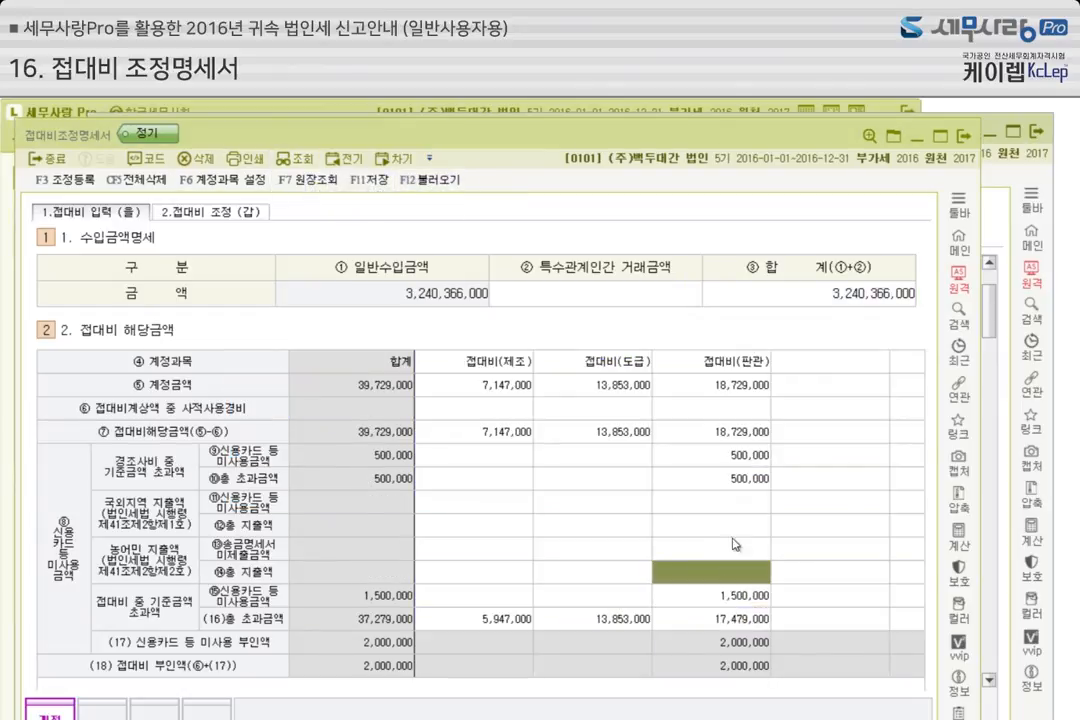
{"action": "left_click", "coordinate": [744, 598]}
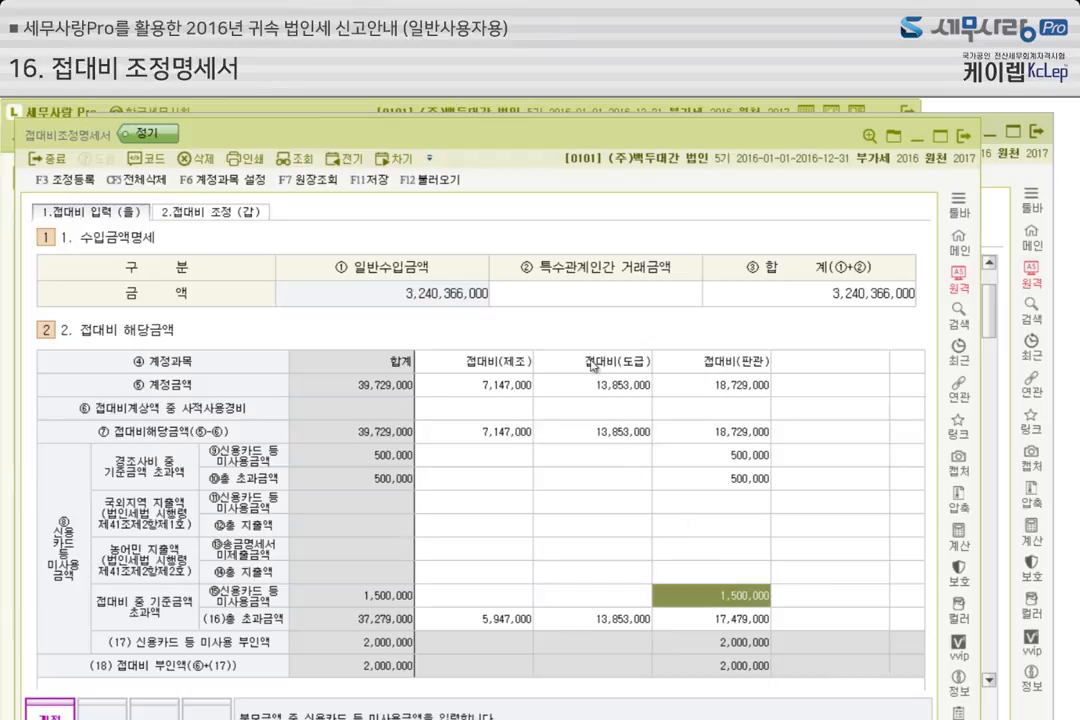
Enter 500,000,000 as the 특수관계인간 거래금액 in the 수입금액명세
{"action": "left_click", "coordinate": [600, 297]}
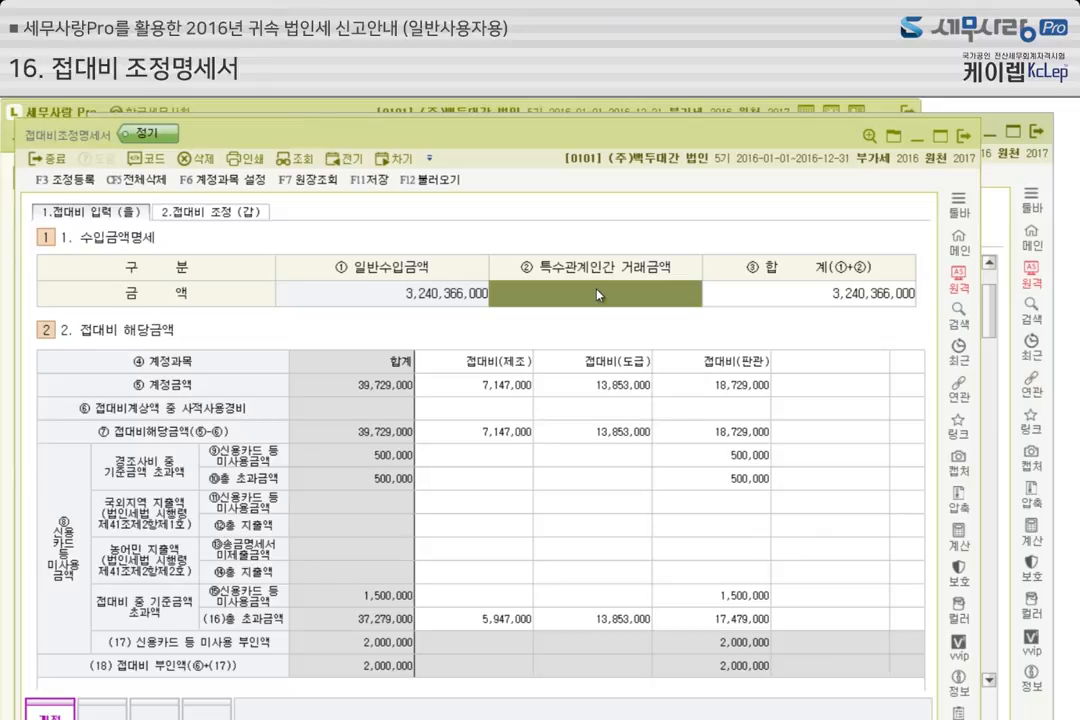
{"action": "type", "text": "500000000"}
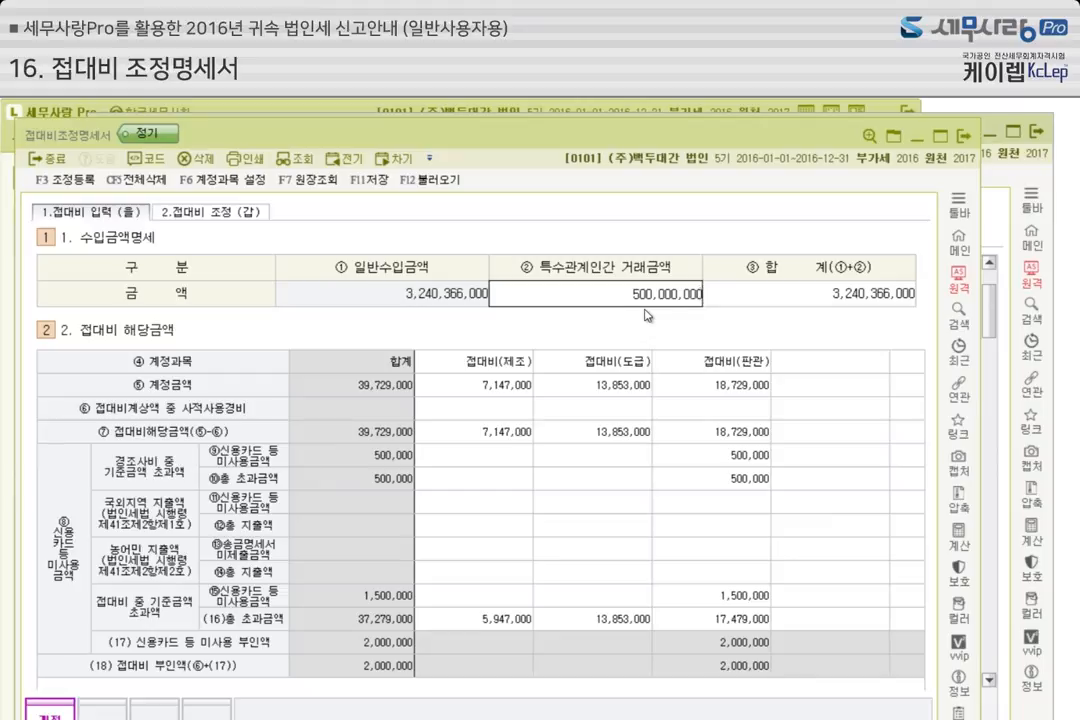
{"action": "key", "text": "Return"}
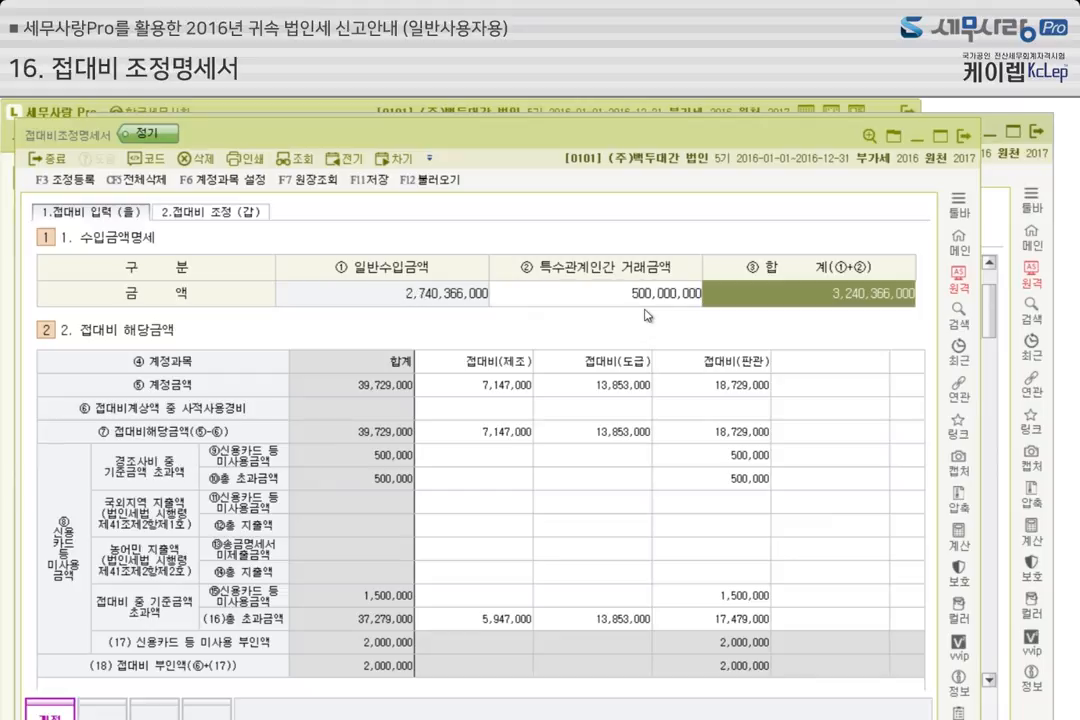
Review the 접대비 조정 (갑) limit calculation and examine the 신용카드등미사용액 and 접대비한도초과 entries in its 조정 등록
{"action": "left_click", "coordinate": [207, 214]}
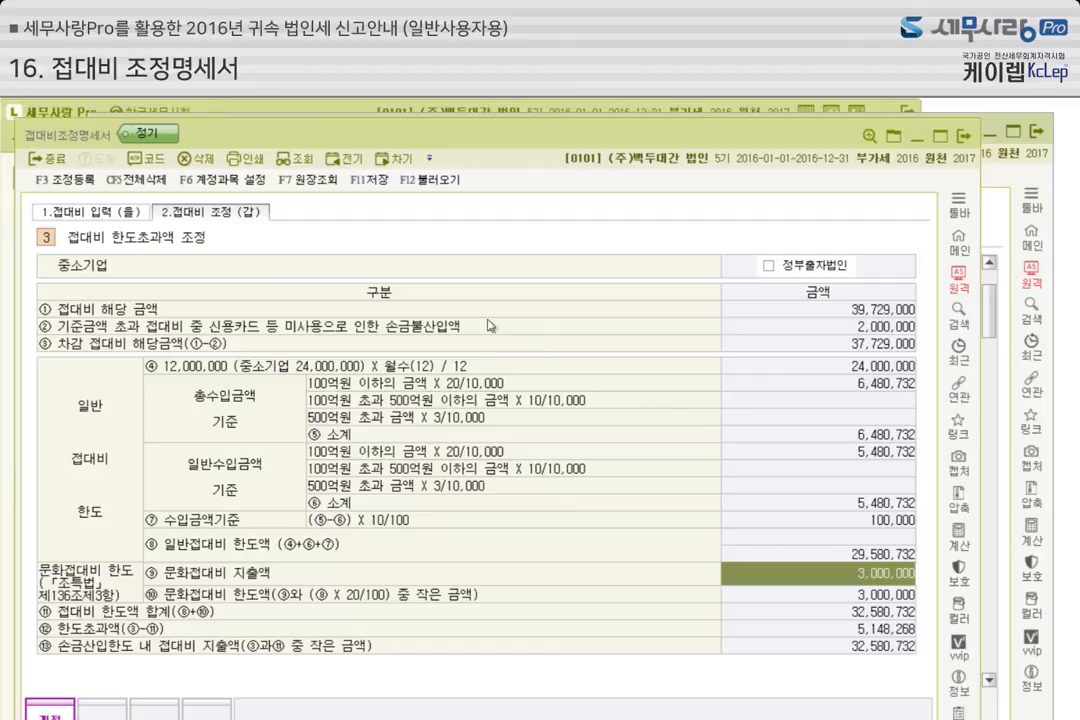
{"action": "left_click", "coordinate": [83, 185]}
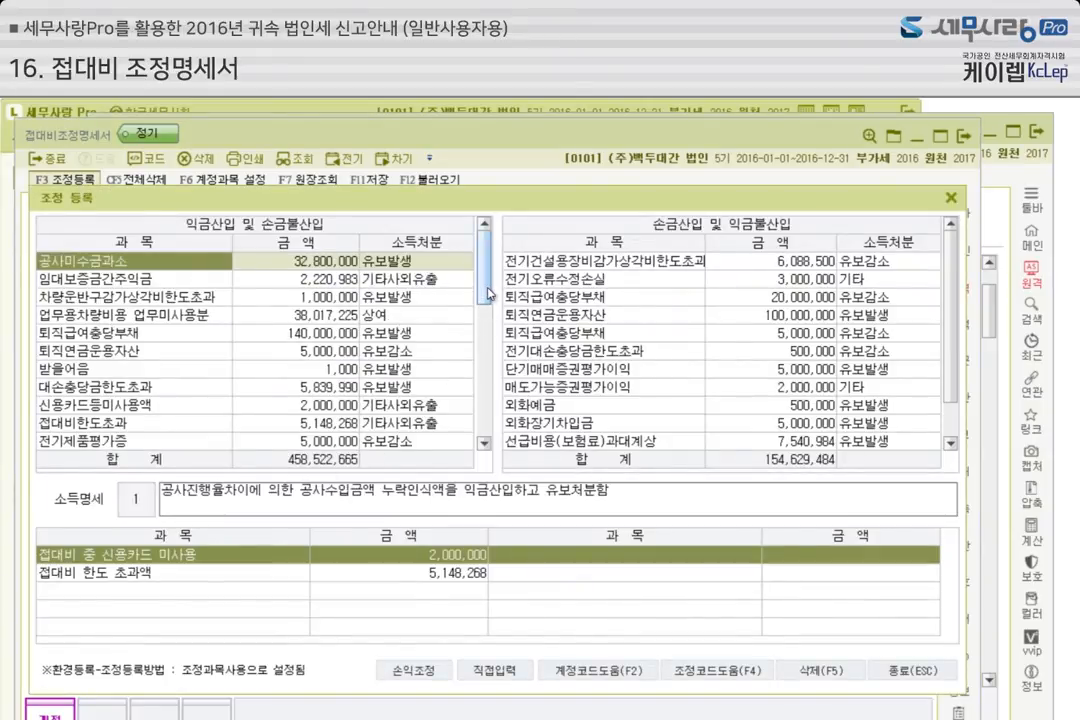
{"action": "left_click_drag", "start_coordinate": [489, 293], "coordinate": [484, 331]}
{"action": "left_click", "coordinate": [168, 338]}
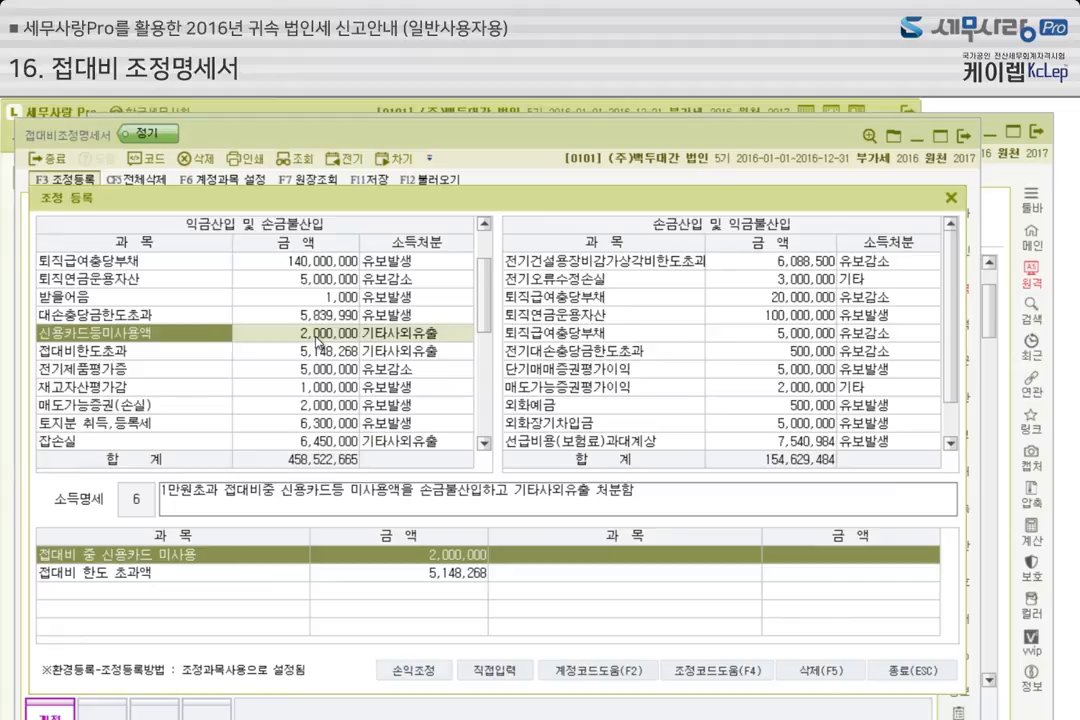
{"action": "left_click", "coordinate": [318, 354]}
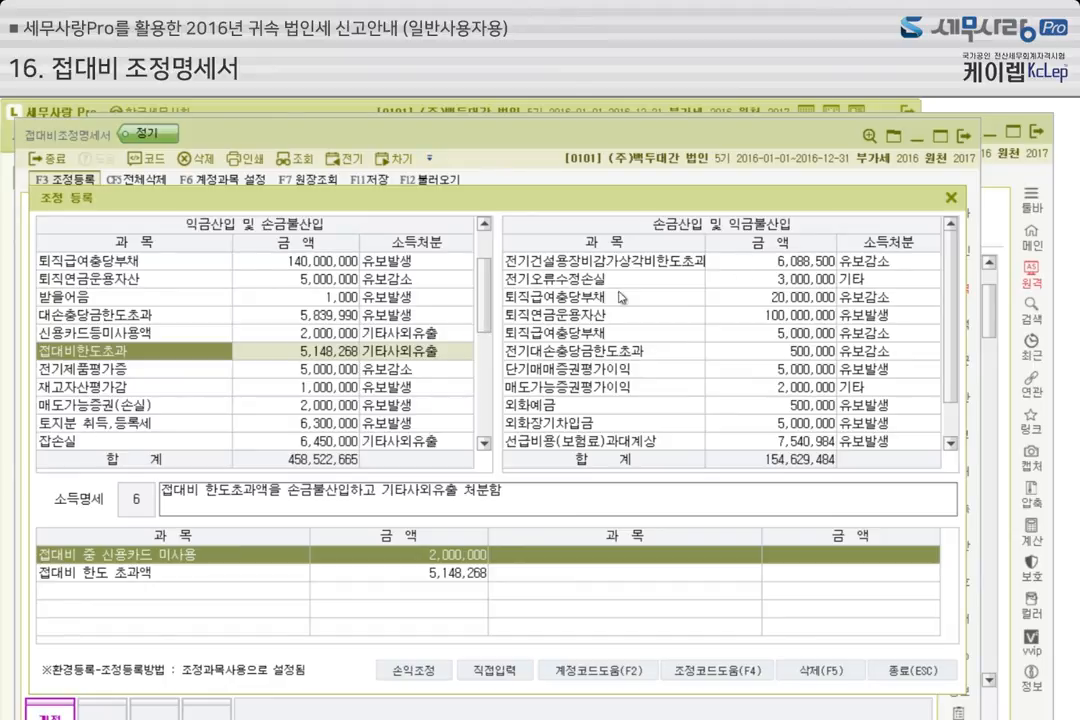
{"action": "key", "text": "Escape"}
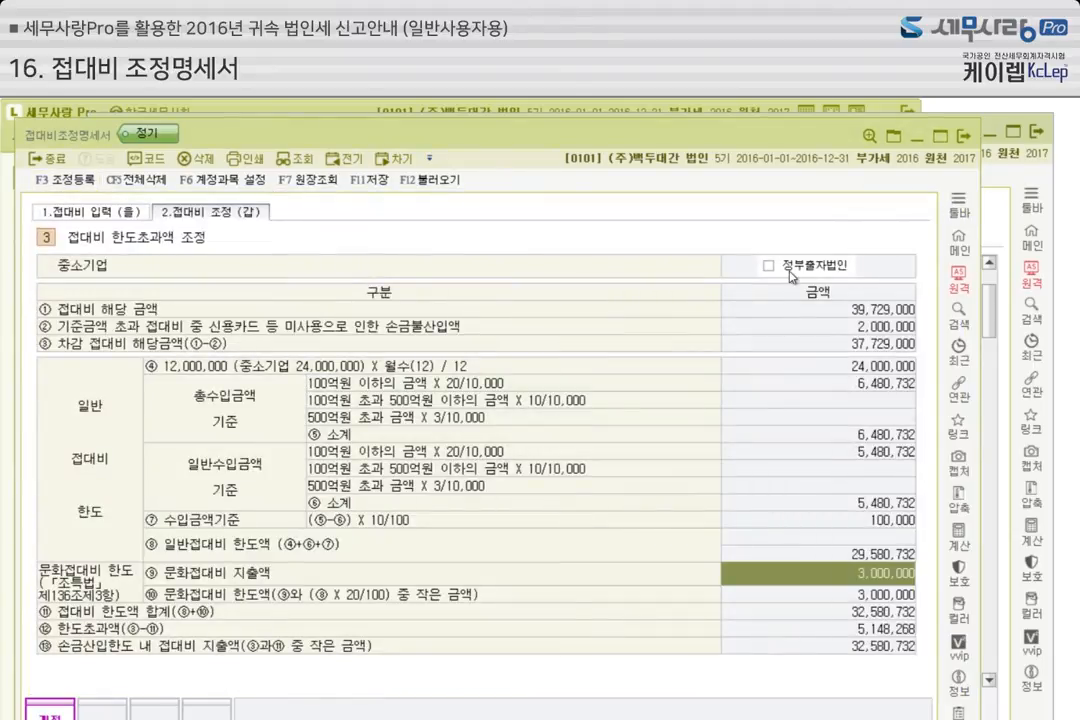